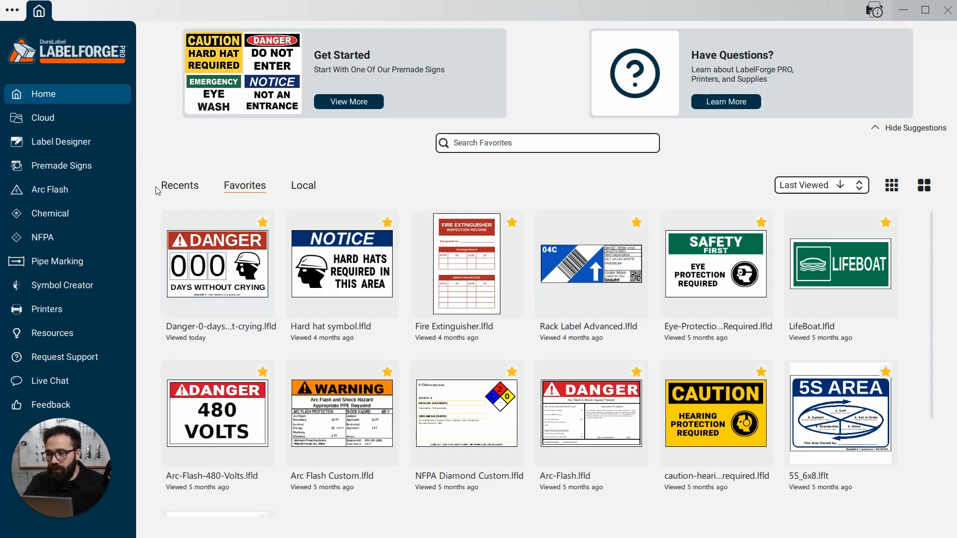
Open the favorite "DAYS WITHOUT CRYING" danger sign and delete the warning triangle from its red banner
{"action": "left_click", "coordinate": [204, 270]}
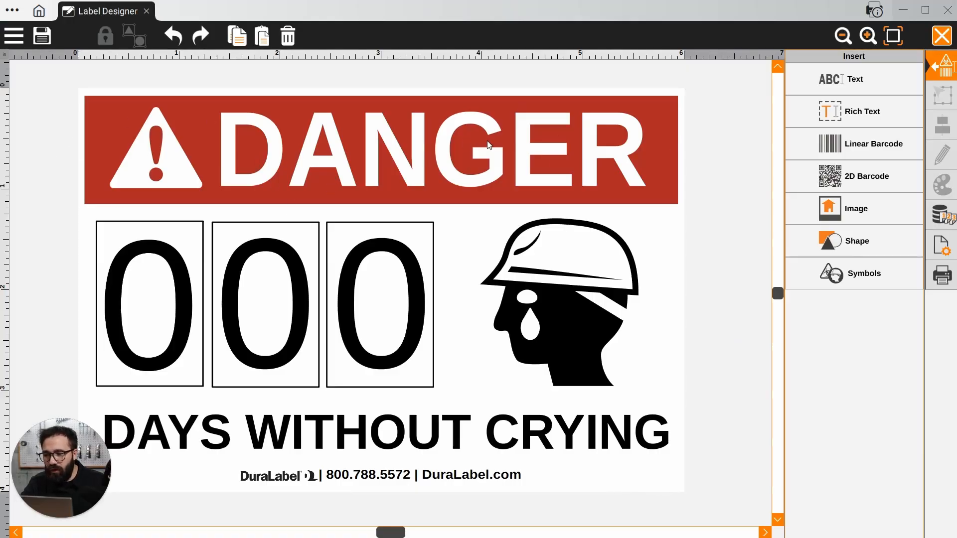
{"action": "left_click", "coordinate": [144, 159]}
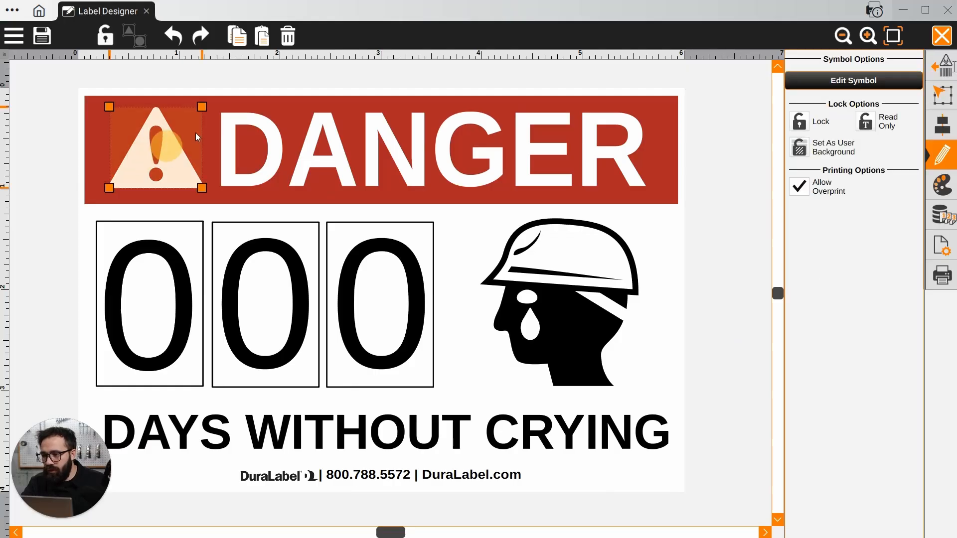
{"action": "left_click", "coordinate": [287, 35]}
Replace the banner heading DANGER with NOTICE
{"action": "left_click", "coordinate": [270, 143]}
{"action": "left_click", "coordinate": [271, 142]}
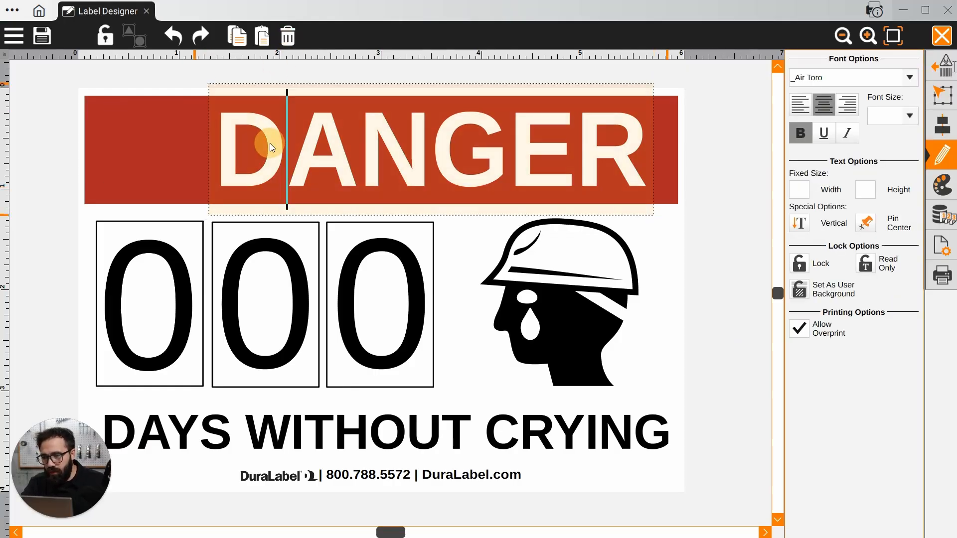
{"action": "double_click", "coordinate": [270, 142]}
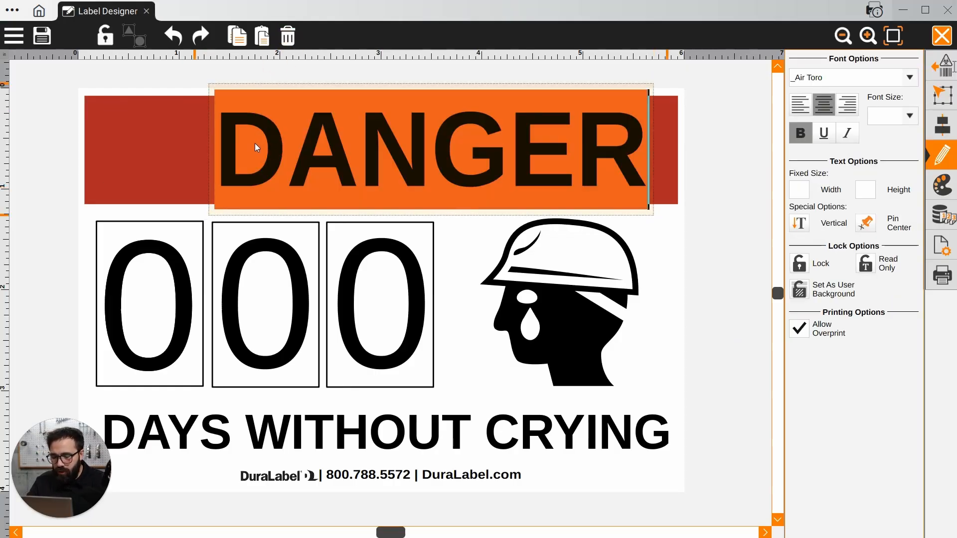
{"action": "type", "text": "NOTICE"}
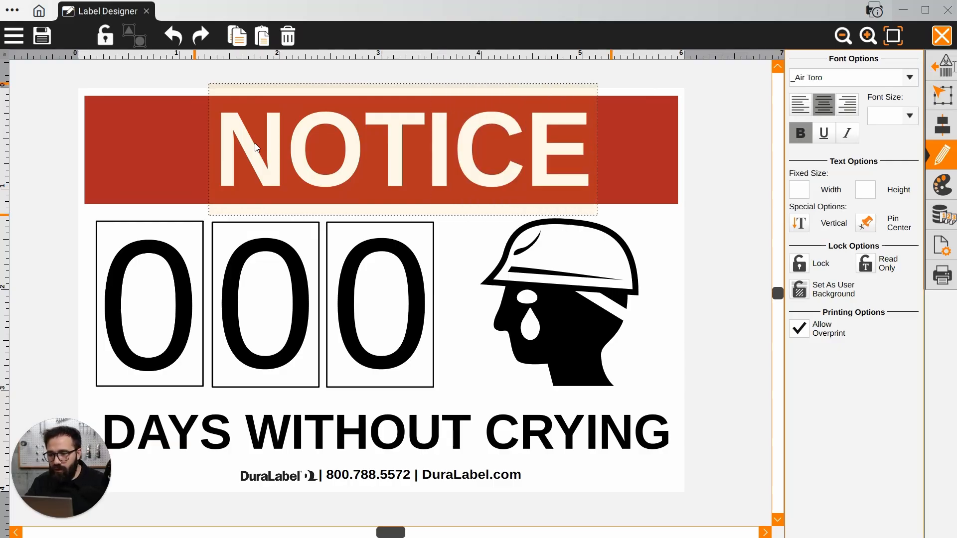
{"action": "left_click", "coordinate": [696, 215]}
Make the NOTICE heading italic and center it horizontally on the label
{"action": "left_click", "coordinate": [546, 155]}
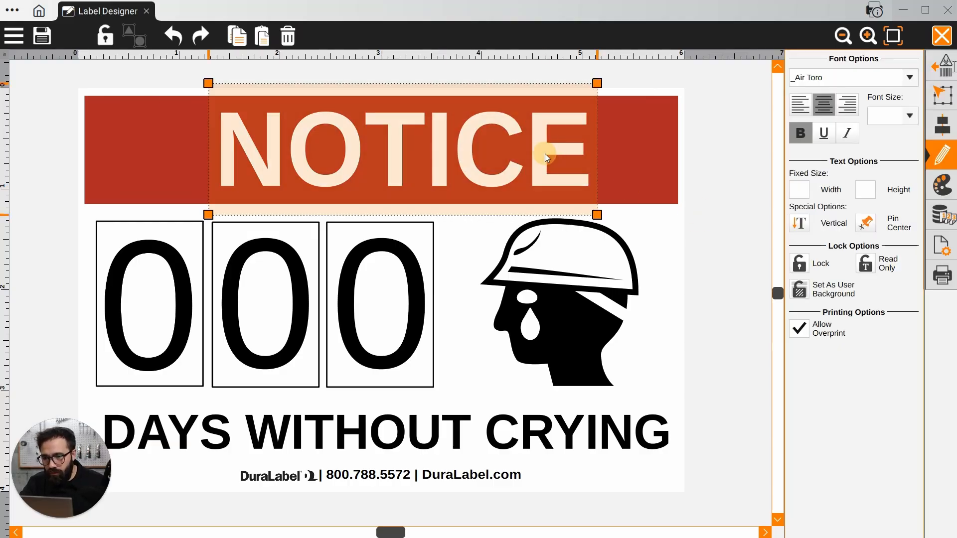
{"action": "left_click", "coordinate": [847, 133]}
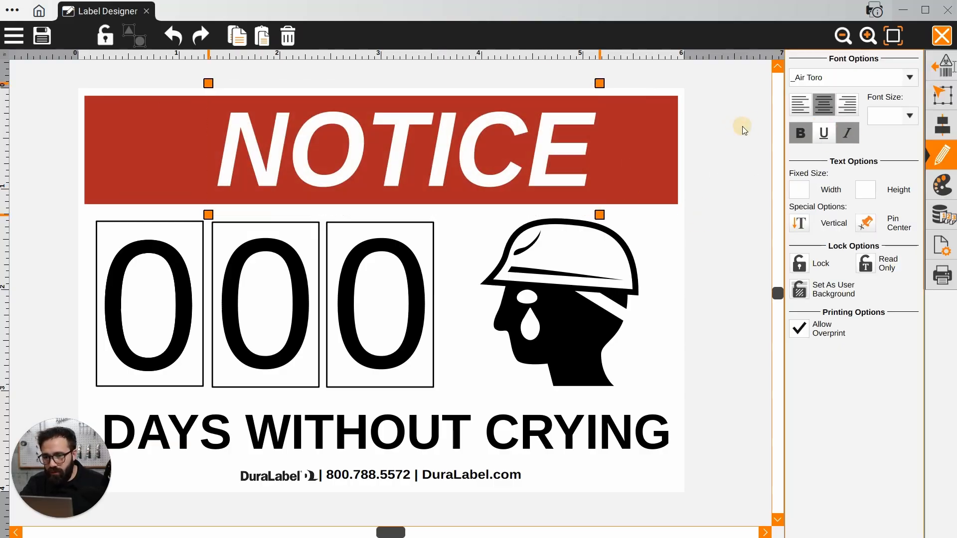
{"action": "left_click", "coordinate": [743, 129]}
{"action": "left_click", "coordinate": [515, 174]}
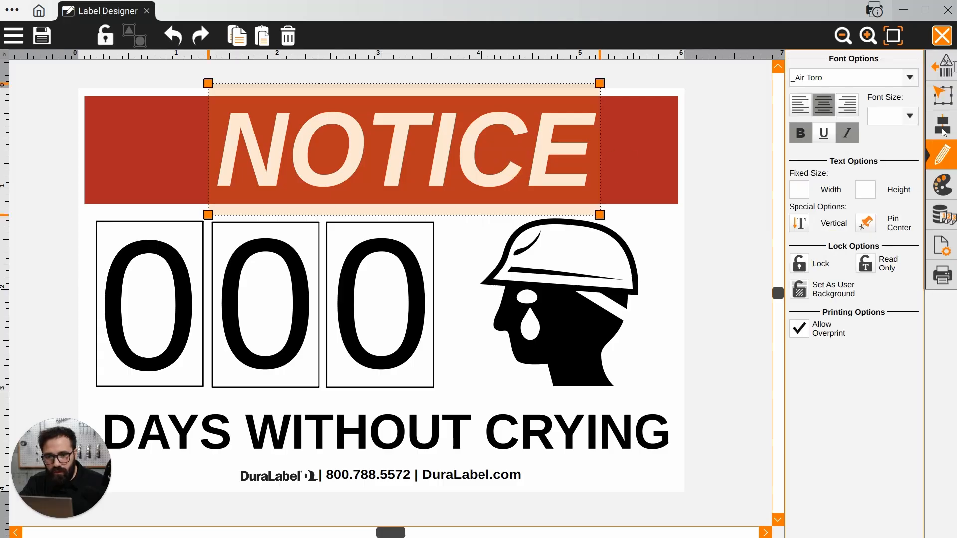
{"action": "left_click", "coordinate": [942, 125]}
{"action": "left_click", "coordinate": [881, 131]}
Set the fill color of the banner rectangle behind the NOTICE heading to blue
{"action": "left_click", "coordinate": [641, 135]}
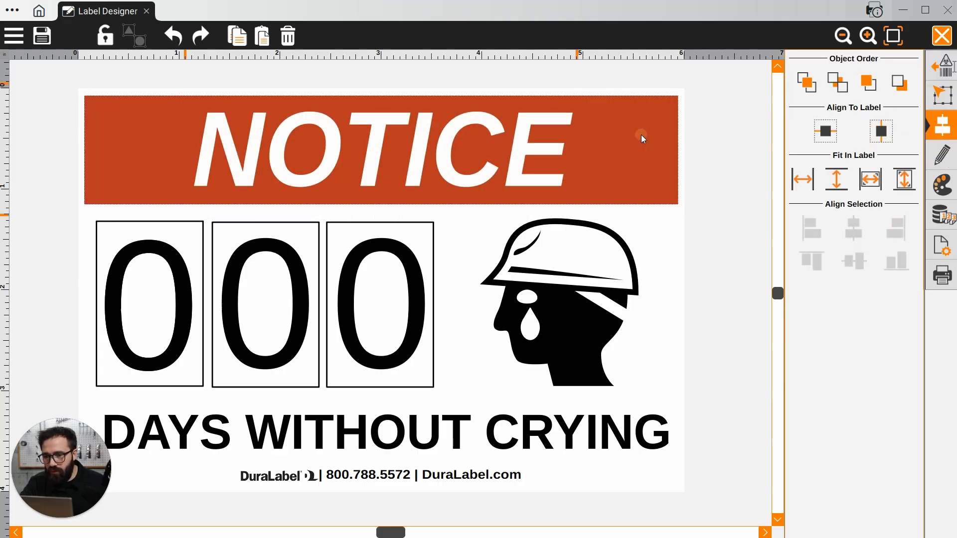
{"action": "left_click", "coordinate": [942, 184]}
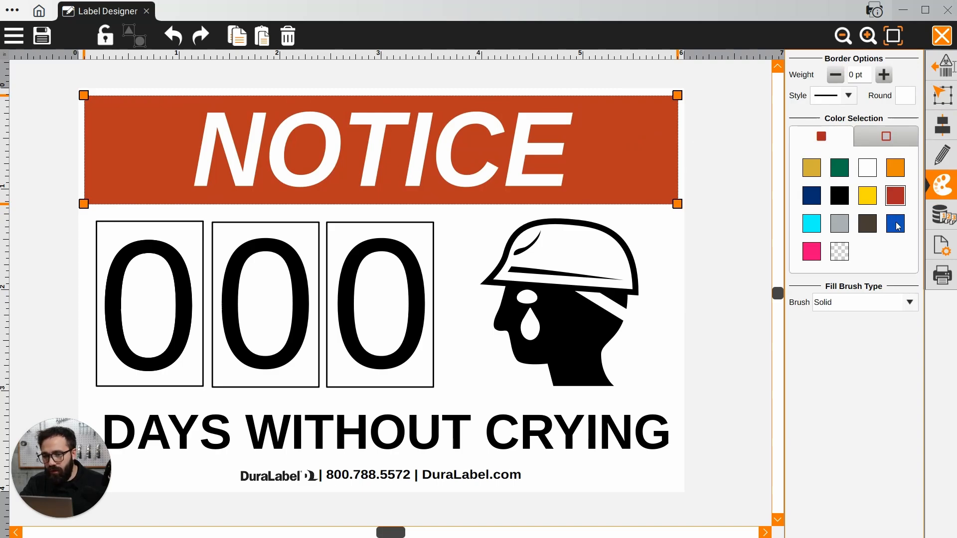
{"action": "left_click", "coordinate": [710, 156]}
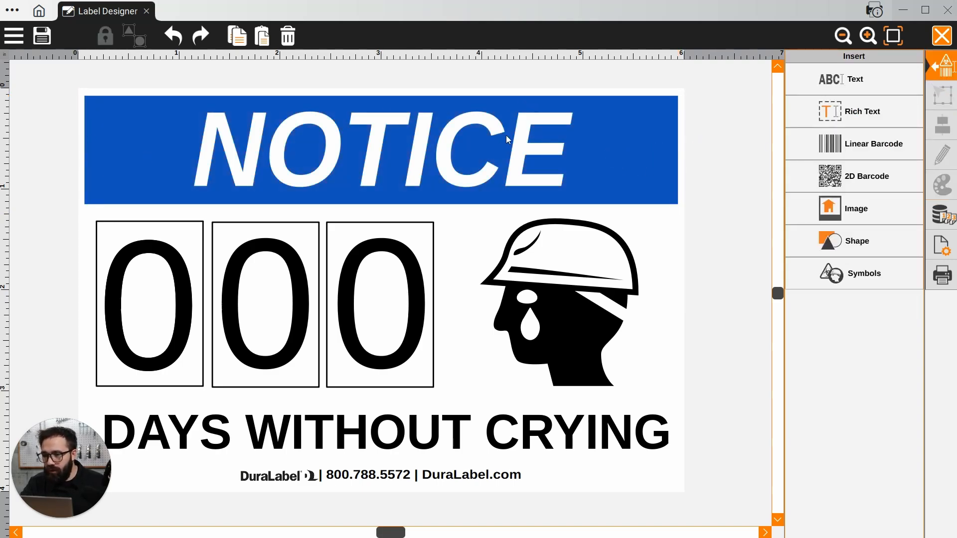
Change the banner heading to CAUTION without italics and shift it toward the banner's right end
{"action": "left_click", "coordinate": [424, 157]}
{"action": "left_click", "coordinate": [423, 157]}
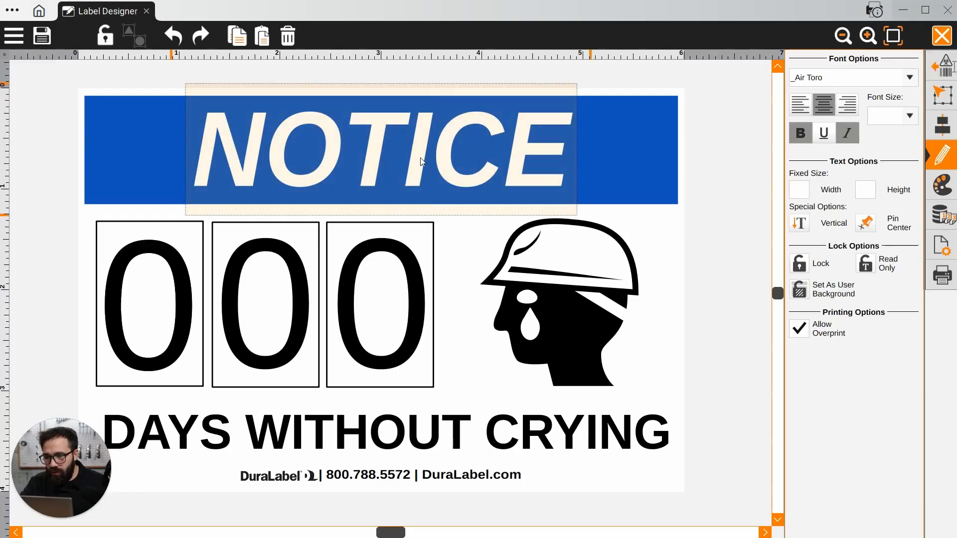
{"action": "double_click", "coordinate": [420, 157]}
{"action": "type", "text": "CAUTION"}
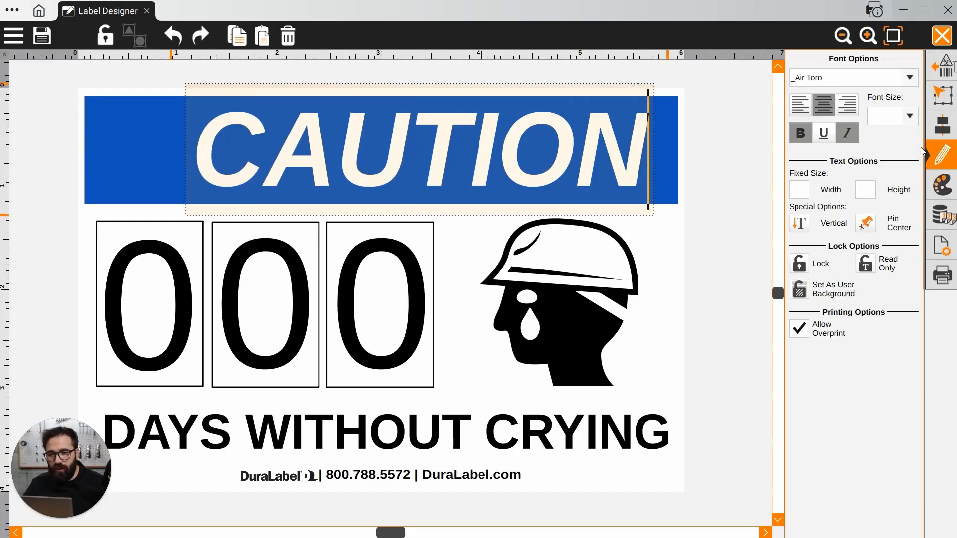
{"action": "left_click", "coordinate": [848, 131]}
{"action": "left_click", "coordinate": [698, 138]}
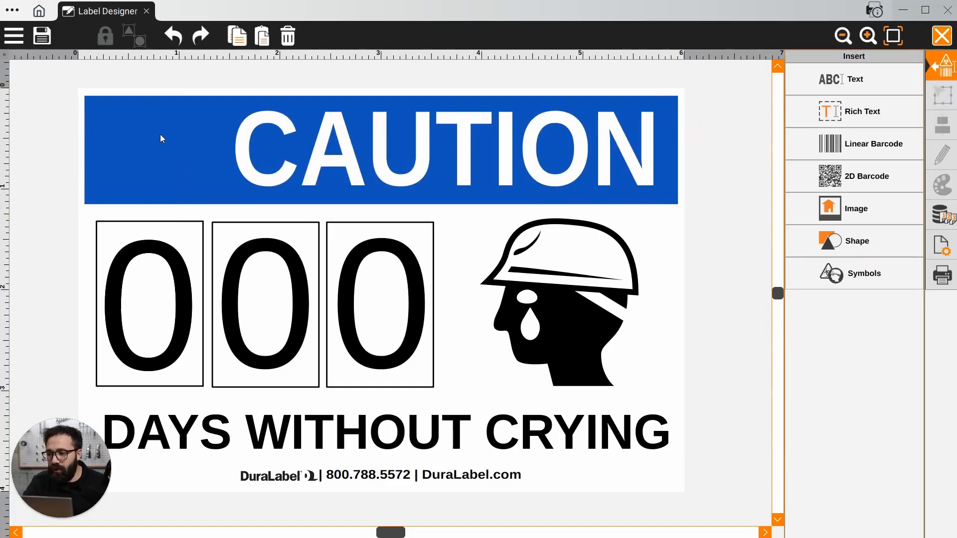
Try inserting a person symbol from a file in the Downloads folder onto the label, and delete it
{"action": "left_click", "coordinate": [865, 276]}
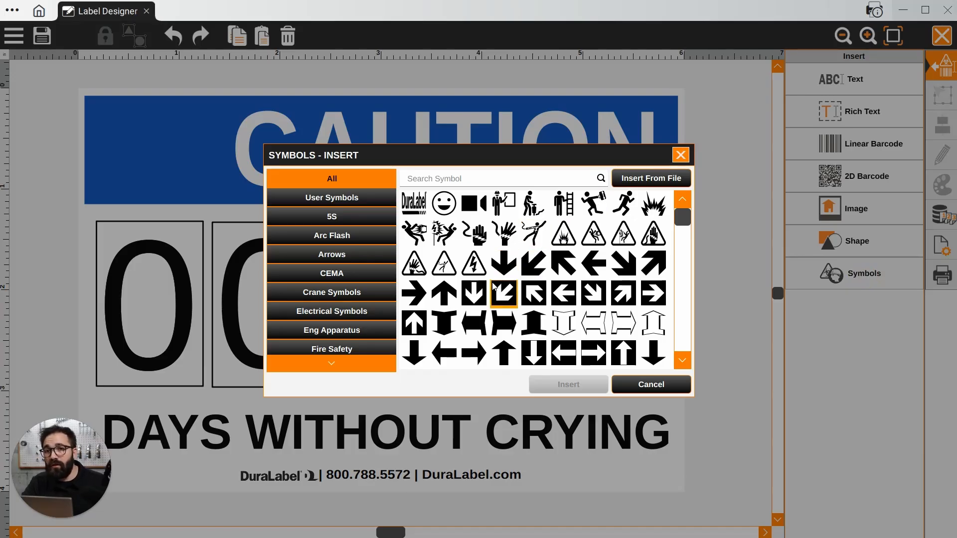
{"action": "left_click", "coordinate": [635, 180]}
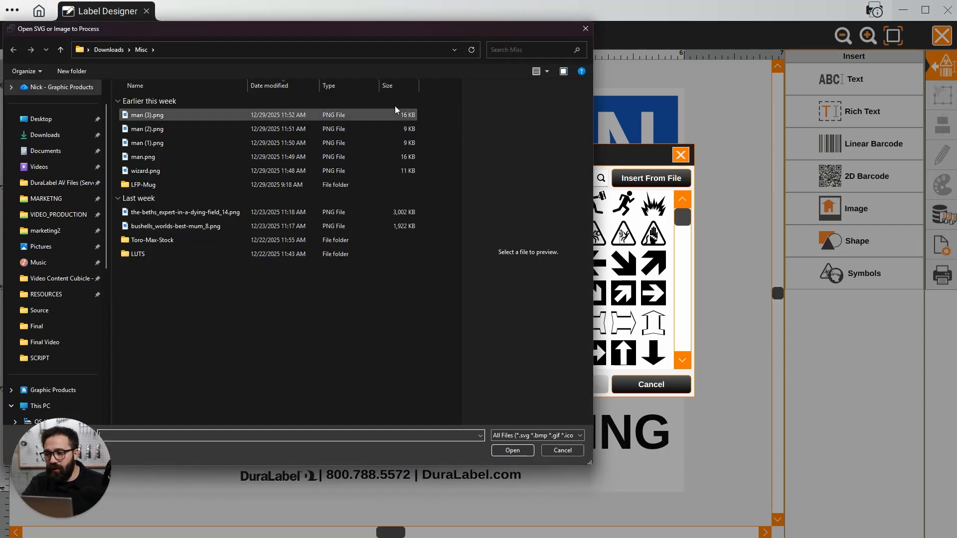
{"action": "left_click", "coordinate": [52, 134]}
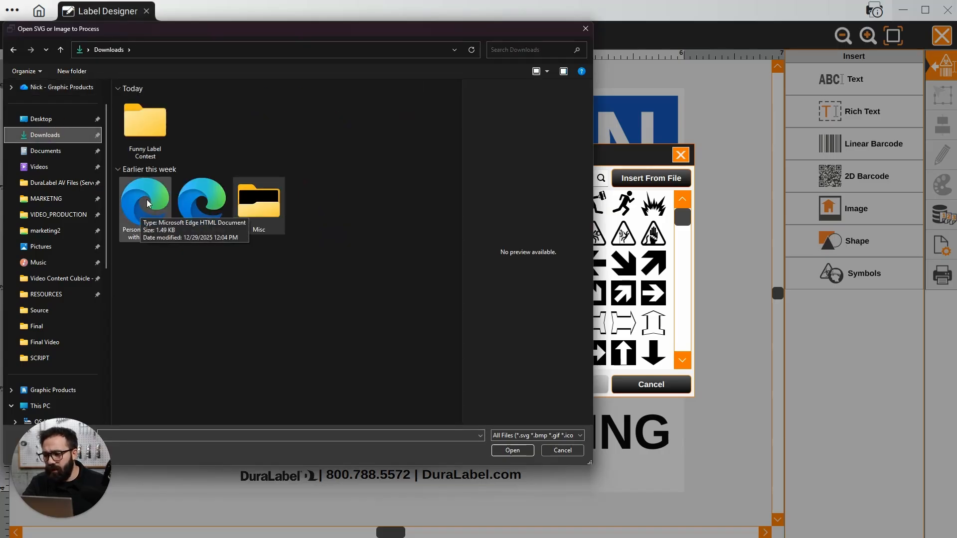
{"action": "double_click", "coordinate": [146, 200]}
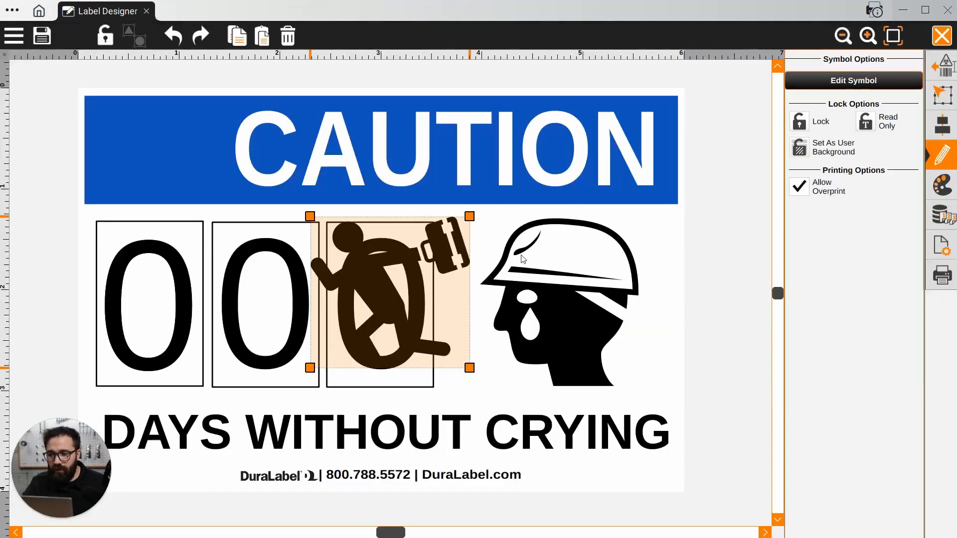
{"action": "left_click", "coordinate": [197, 229]}
{"action": "left_click_drag", "start_coordinate": [370, 280], "coordinate": [449, 227]}
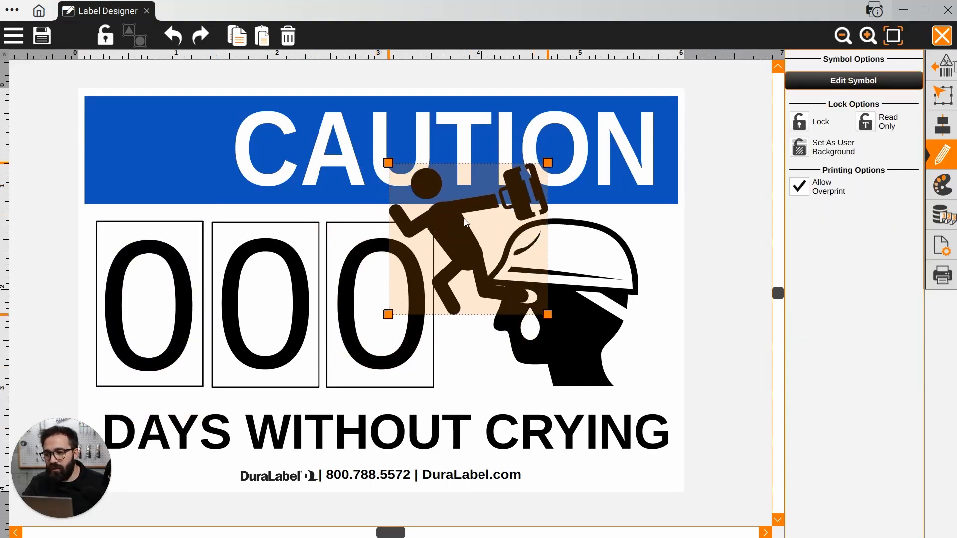
{"action": "left_click", "coordinate": [287, 36]}
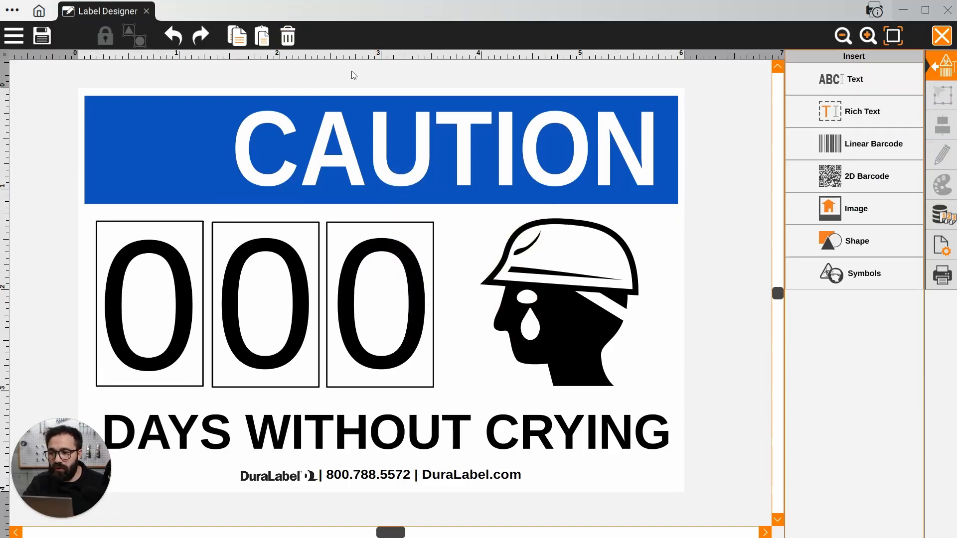
Search the symbol library for CAUTION and insert the triangle symbol with the exclamation mark
{"action": "left_click", "coordinate": [871, 259]}
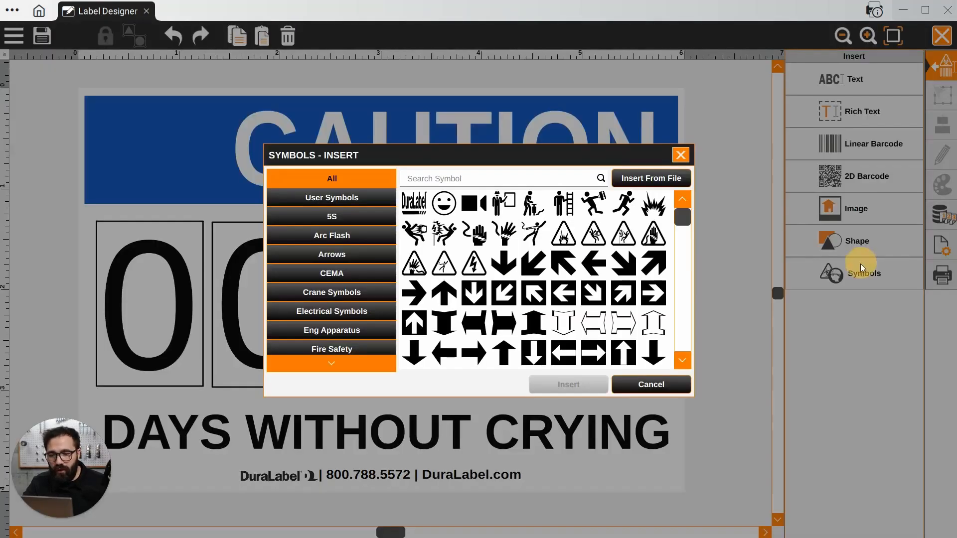
{"action": "left_click", "coordinate": [434, 180]}
{"action": "type", "text": "CAUTION"}
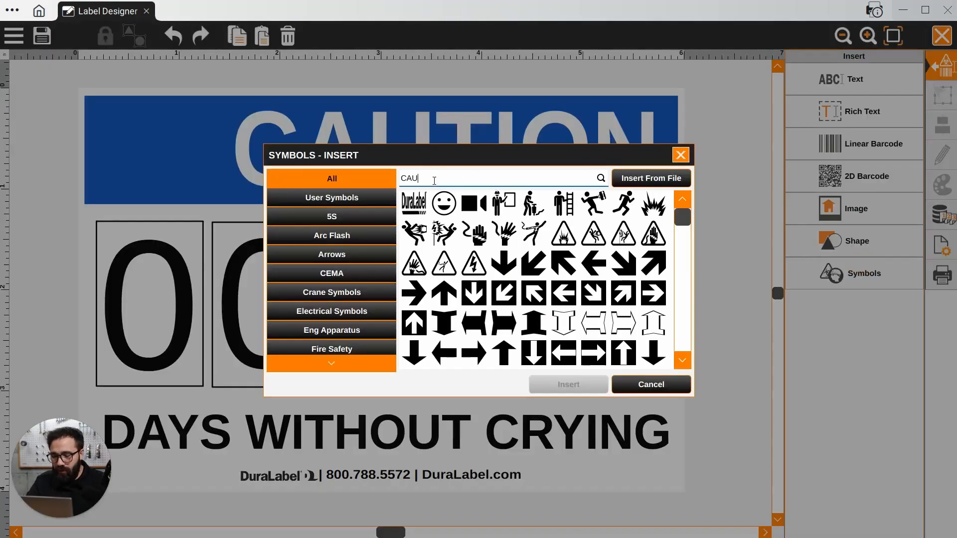
{"action": "left_click", "coordinate": [601, 178]}
{"action": "left_click", "coordinate": [444, 205]}
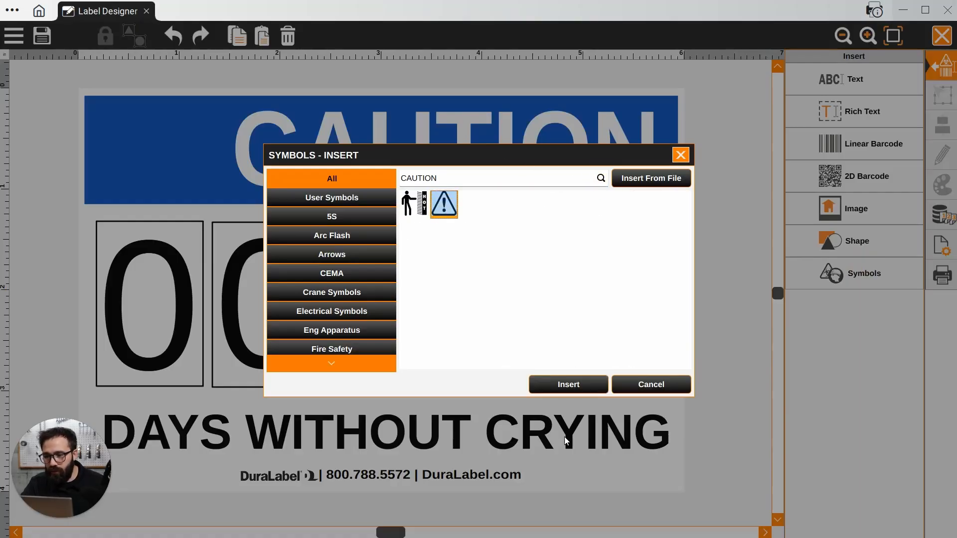
{"action": "left_click", "coordinate": [570, 386]}
Move the triangle symbol to the banner's left end and shrink it to fit within the banner beside the heading
{"action": "left_click_drag", "start_coordinate": [450, 316], "coordinate": [235, 199]}
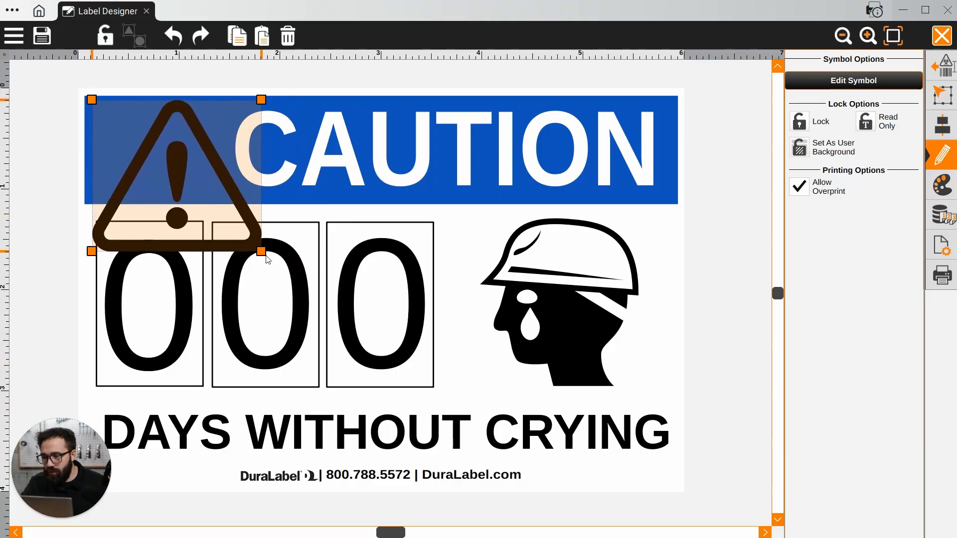
{"action": "left_click_drag", "start_coordinate": [261, 251], "coordinate": [199, 214]}
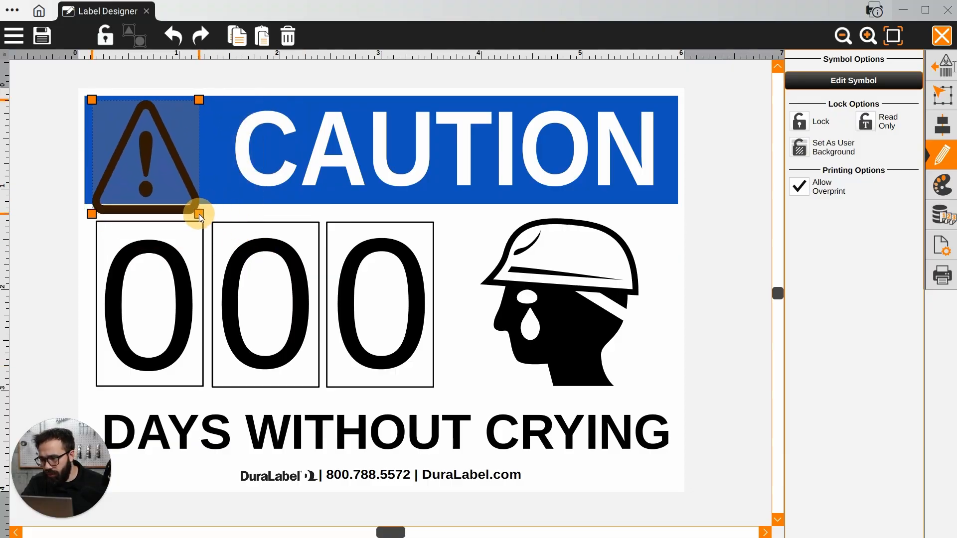
{"action": "left_click_drag", "start_coordinate": [198, 99], "coordinate": [196, 121]}
{"action": "left_click_drag", "start_coordinate": [188, 194], "coordinate": [199, 174]}
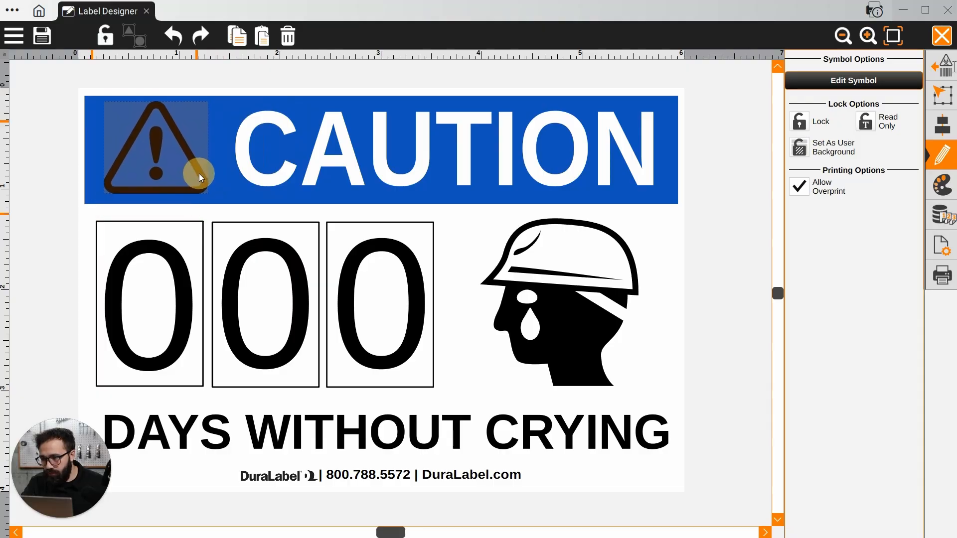
{"action": "left_click", "coordinate": [695, 211]}
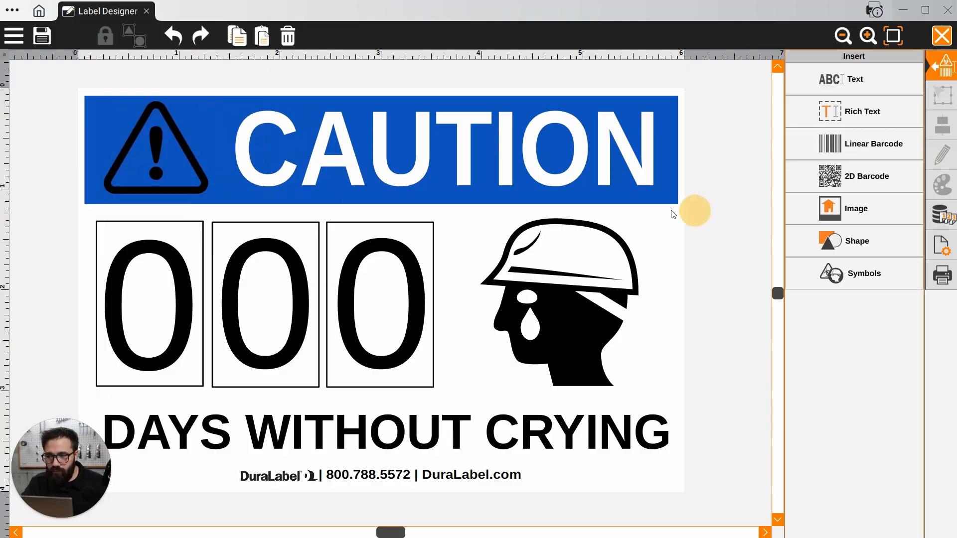
Set the text color of the CAUTION heading to black
{"action": "left_click", "coordinate": [544, 159]}
{"action": "left_click", "coordinate": [943, 194]}
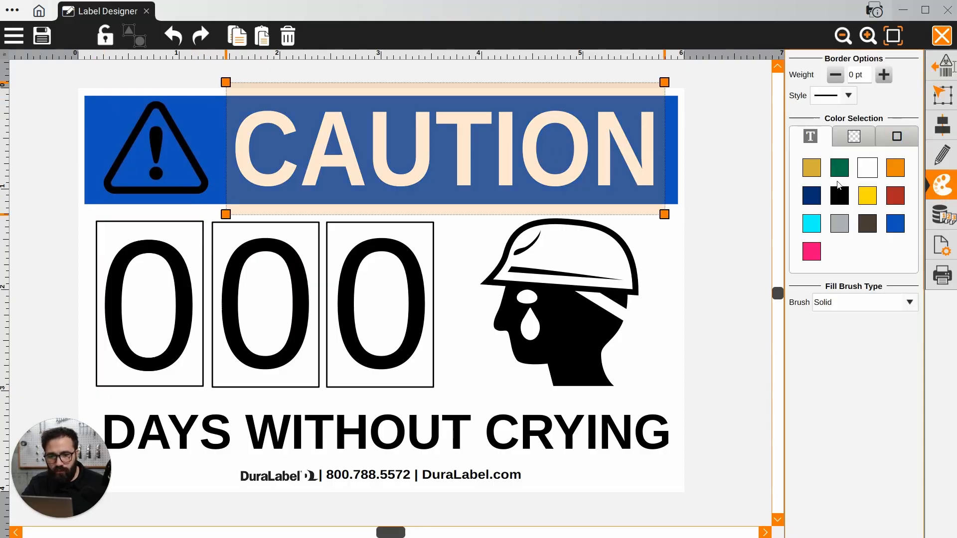
{"action": "left_click", "coordinate": [839, 196]}
{"action": "left_click", "coordinate": [715, 168]}
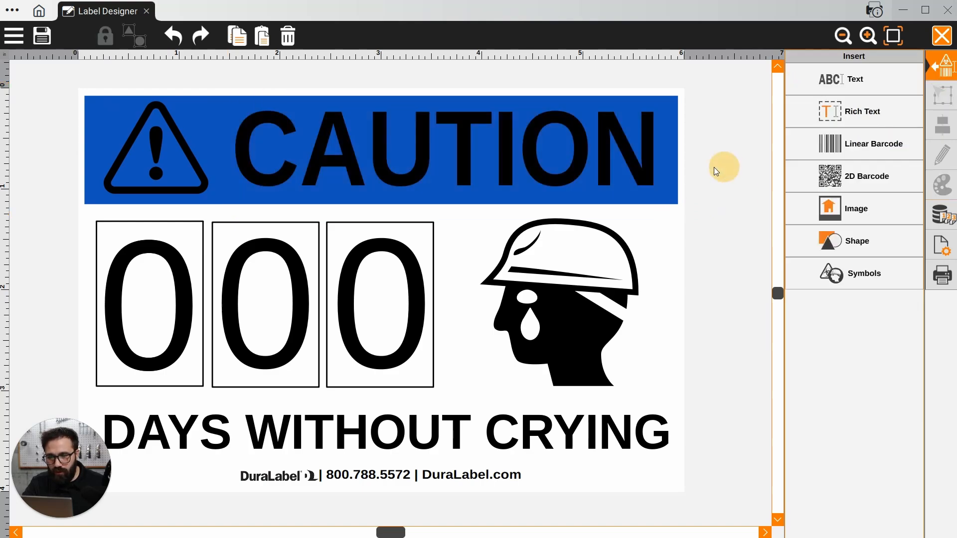
Set the fill color of the banner rectangle behind the CAUTION heading to yellow
{"action": "left_click", "coordinate": [673, 184]}
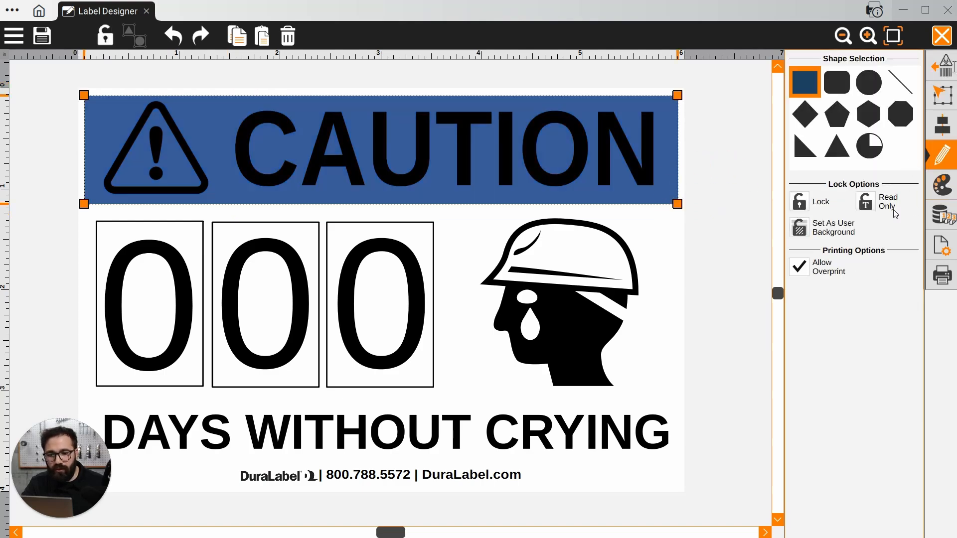
{"action": "left_click", "coordinate": [946, 192]}
{"action": "left_click", "coordinate": [867, 195]}
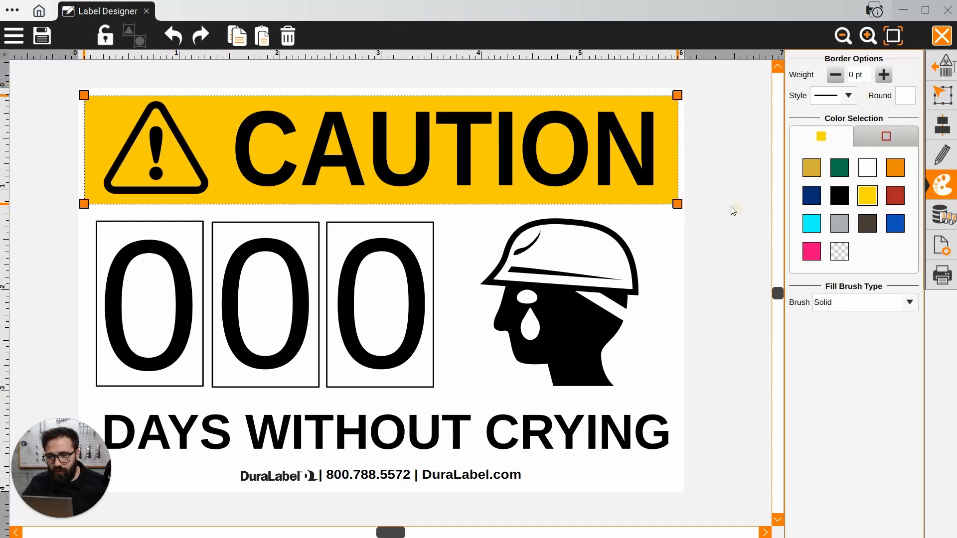
{"action": "left_click", "coordinate": [719, 198]}
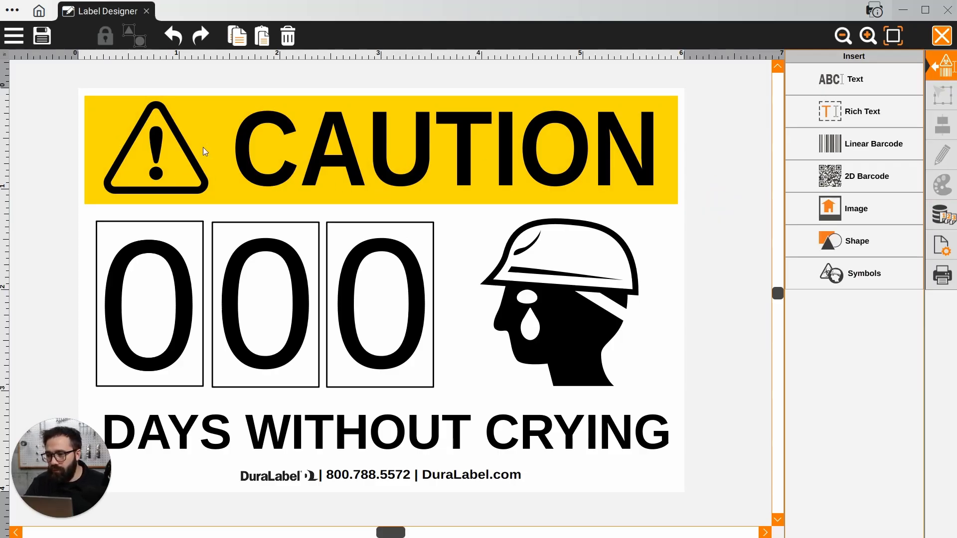
Replace the banner heading CAUTION with WARNING
{"action": "left_click", "coordinate": [339, 140]}
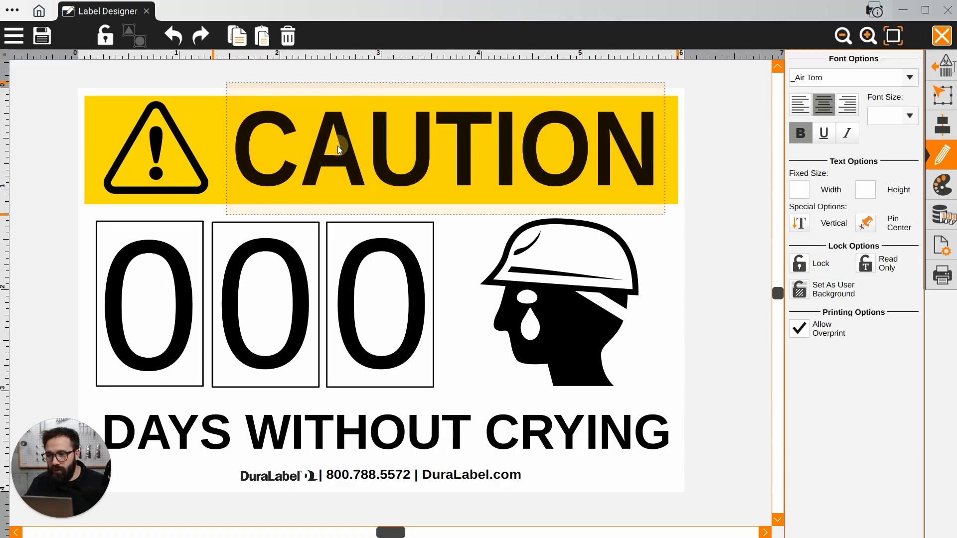
{"action": "double_click", "coordinate": [315, 165]}
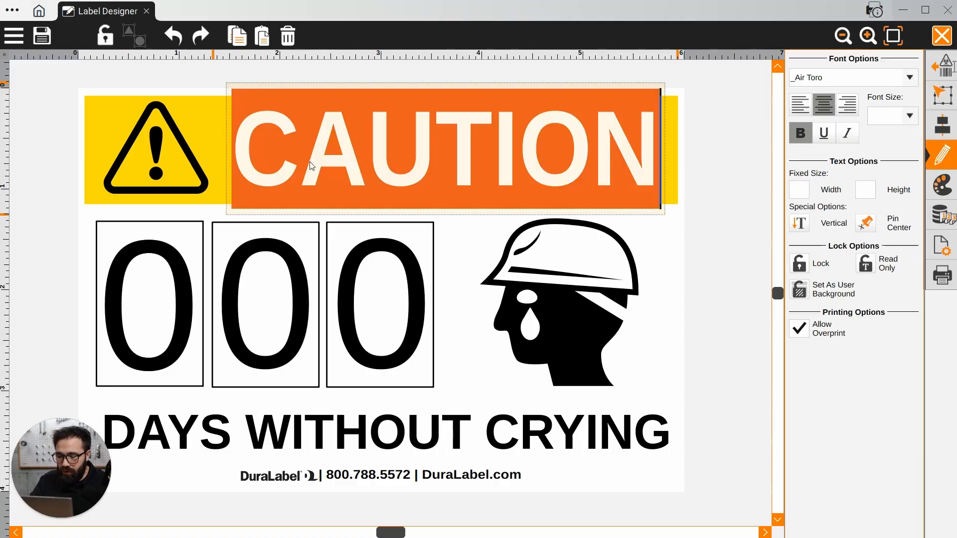
{"action": "type", "text": "WARNING"}
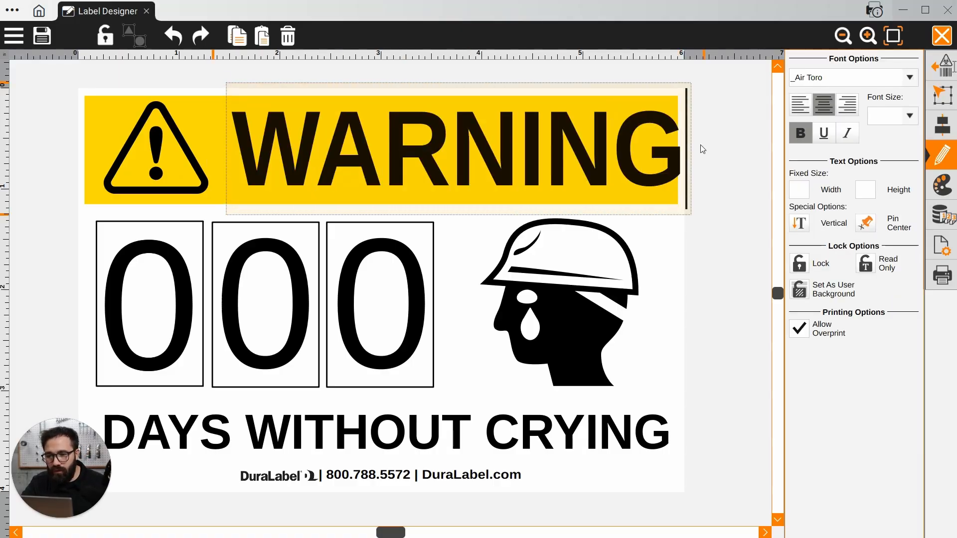
Move the WARNING heading and shrink it slightly to fit inside the banner beside the triangle symbol
{"action": "left_click", "coordinate": [705, 133]}
{"action": "left_click", "coordinate": [619, 151]}
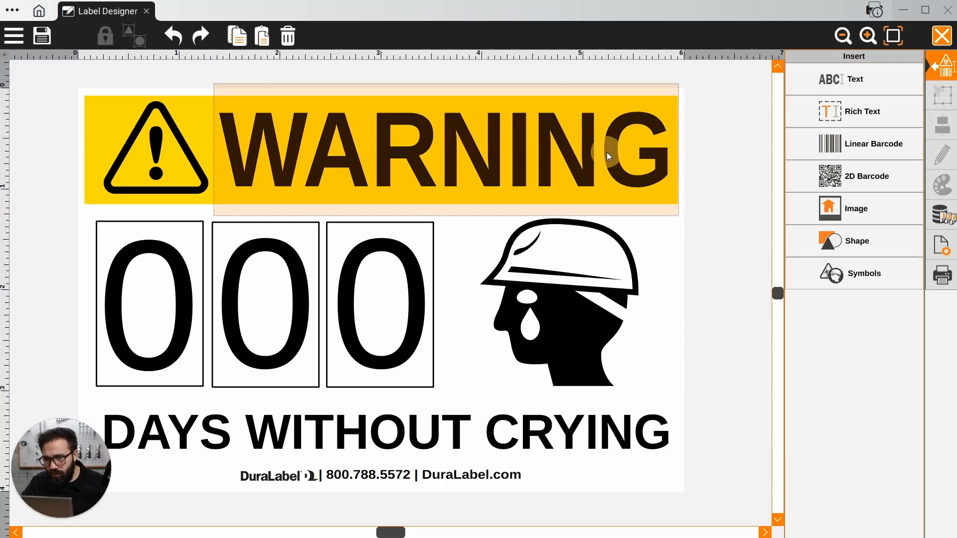
{"action": "left_click_drag", "start_coordinate": [214, 84], "coordinate": [220, 84]}
{"action": "left_click_drag", "start_coordinate": [278, 143], "coordinate": [274, 144]}
Set the fill color of the banner rectangle behind the WARNING heading to orange
{"action": "left_click", "coordinate": [680, 128]}
{"action": "left_click", "coordinate": [678, 126]}
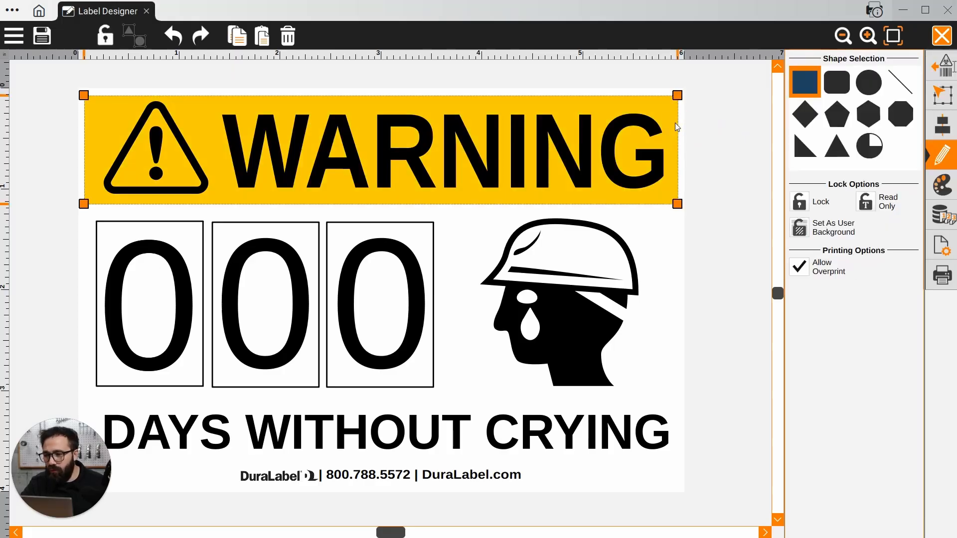
{"action": "left_click", "coordinate": [942, 186]}
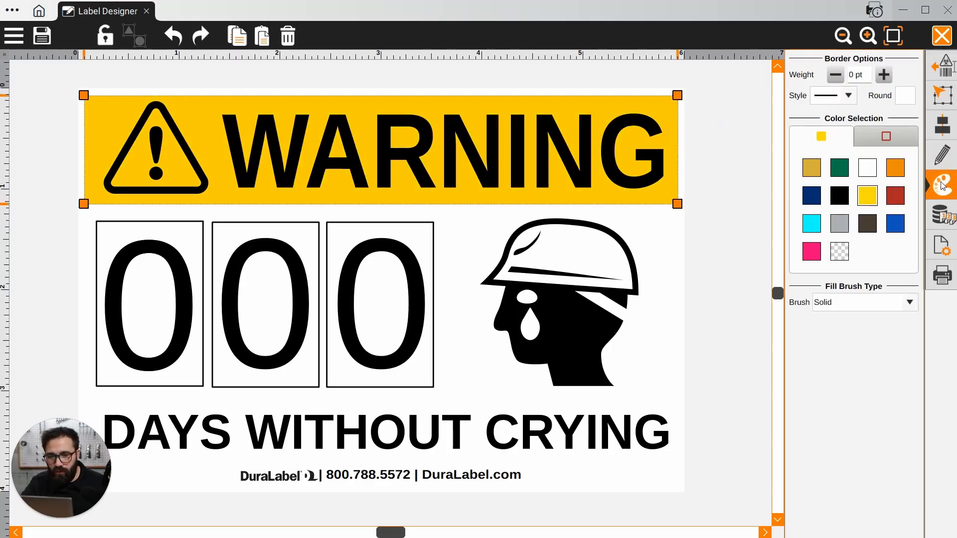
{"action": "left_click", "coordinate": [898, 171]}
{"action": "left_click", "coordinate": [737, 136]}
Examine the symbol library's User Symbols and full list, and the separate teardrop shape on the hard-hat head symbol
{"action": "left_click", "coordinate": [545, 254]}
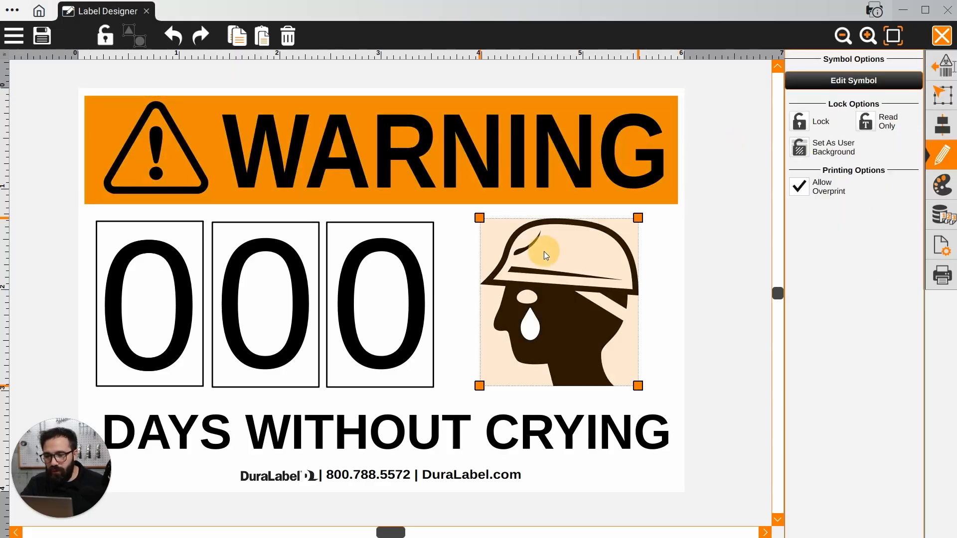
{"action": "left_click", "coordinate": [940, 65]}
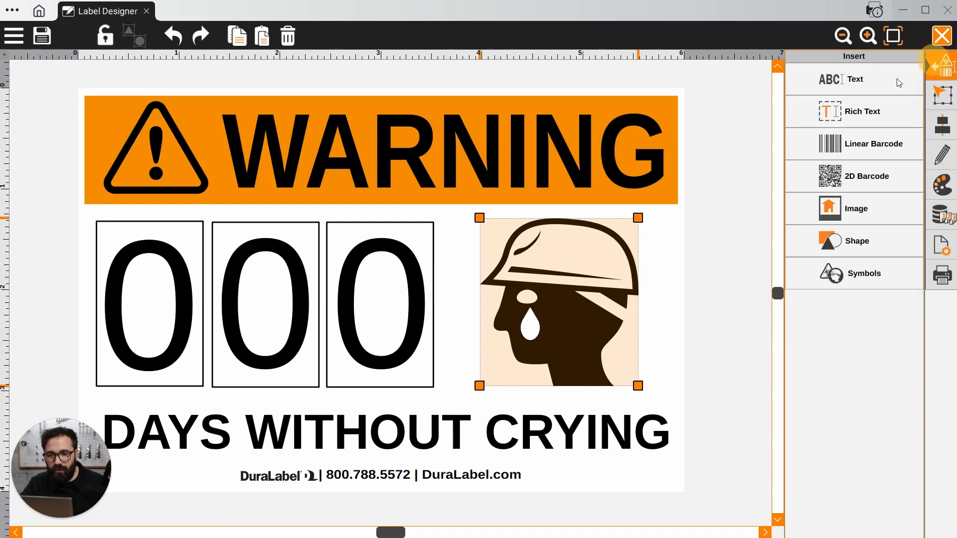
{"action": "left_click", "coordinate": [846, 271]}
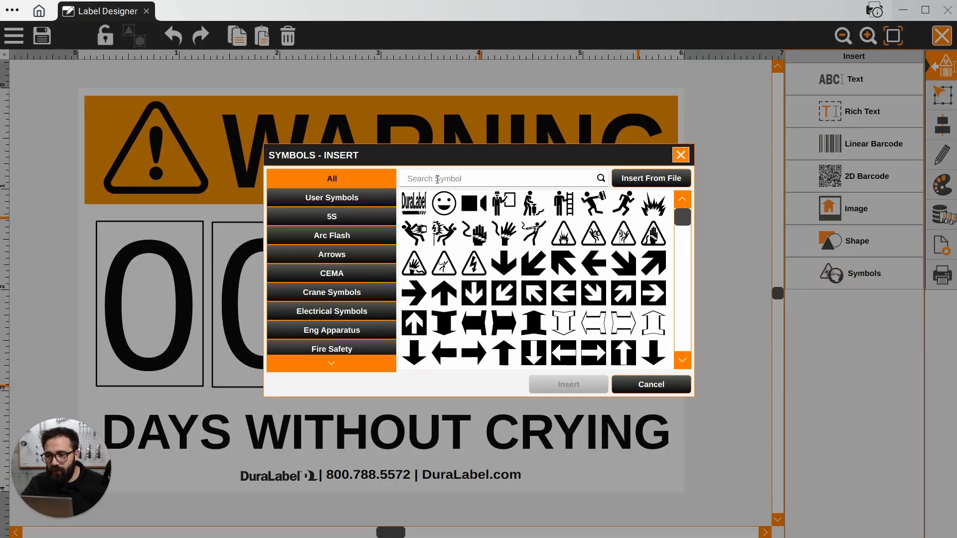
{"action": "left_click", "coordinate": [335, 200]}
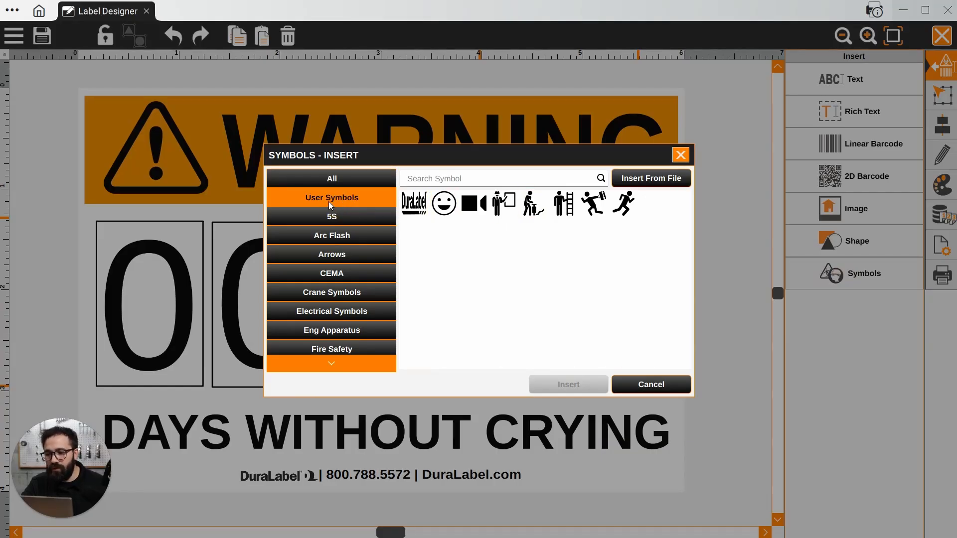
{"action": "left_click", "coordinate": [314, 177]}
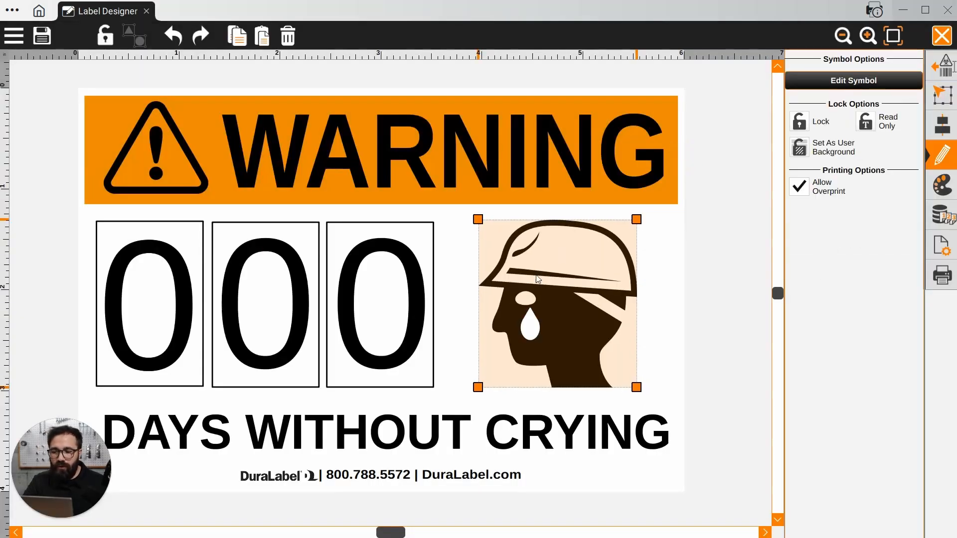
{"action": "double_click", "coordinate": [528, 336]}
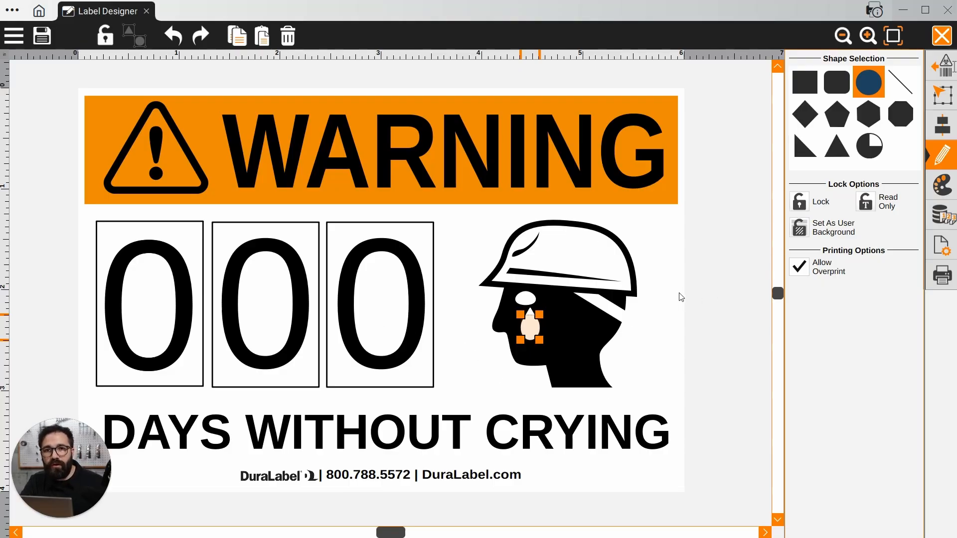
{"action": "left_click", "coordinate": [667, 299]}
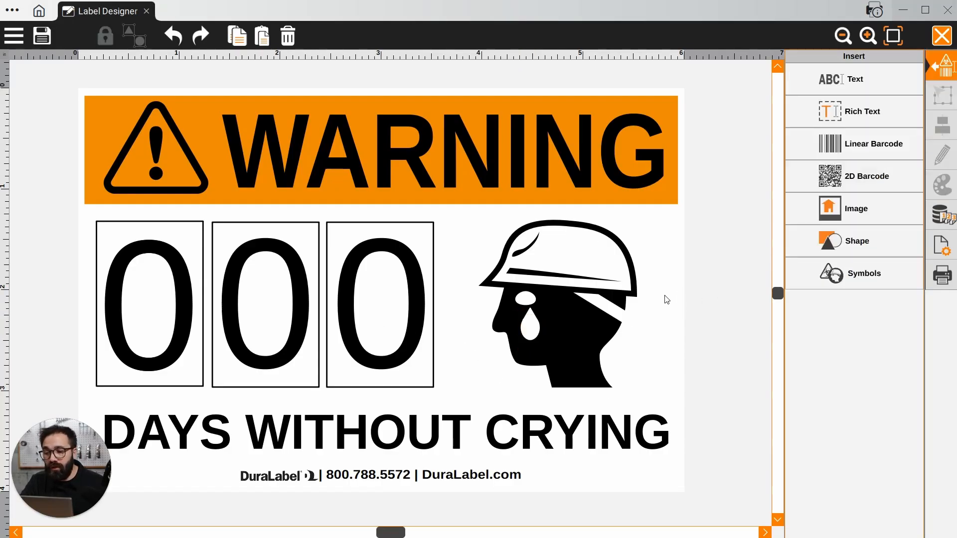
{"action": "left_click", "coordinate": [609, 292]}
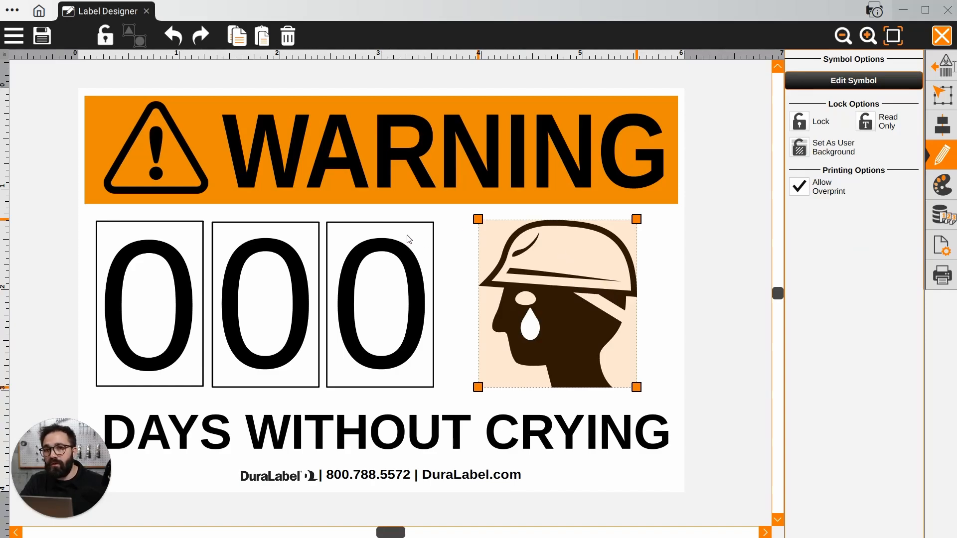
Save the label as a new file named 0-Days-Without-Crying in the mylabels folder
{"action": "left_click", "coordinate": [13, 37]}
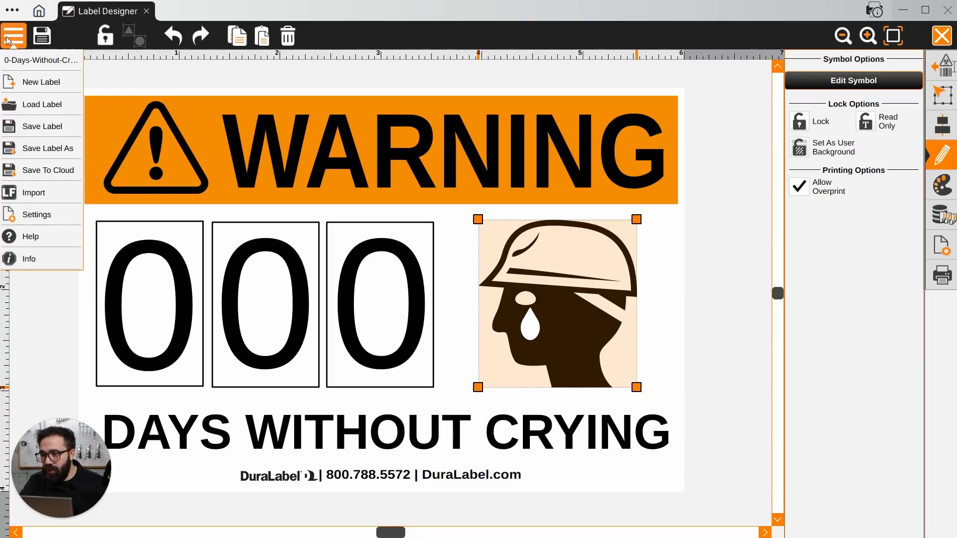
{"action": "left_click", "coordinate": [53, 148]}
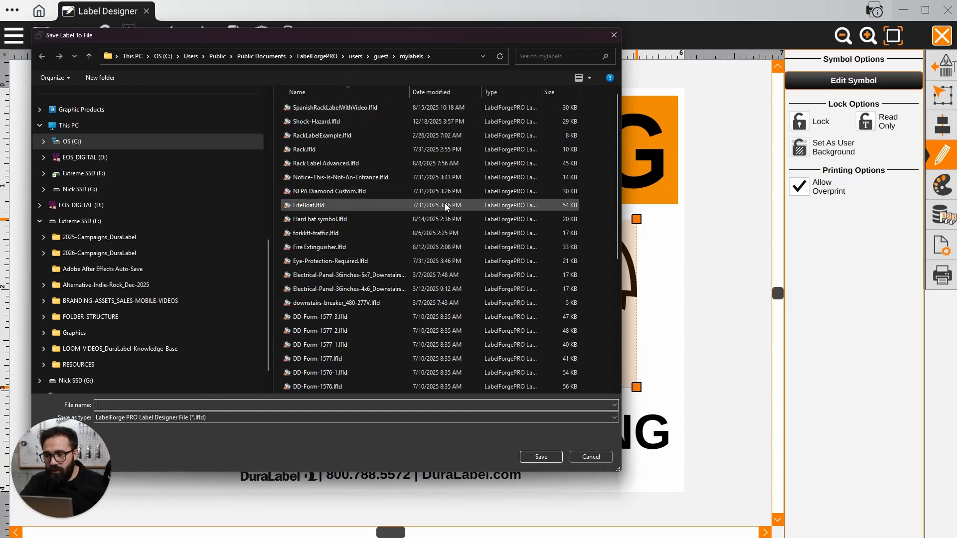
{"action": "left_click", "coordinate": [191, 403]}
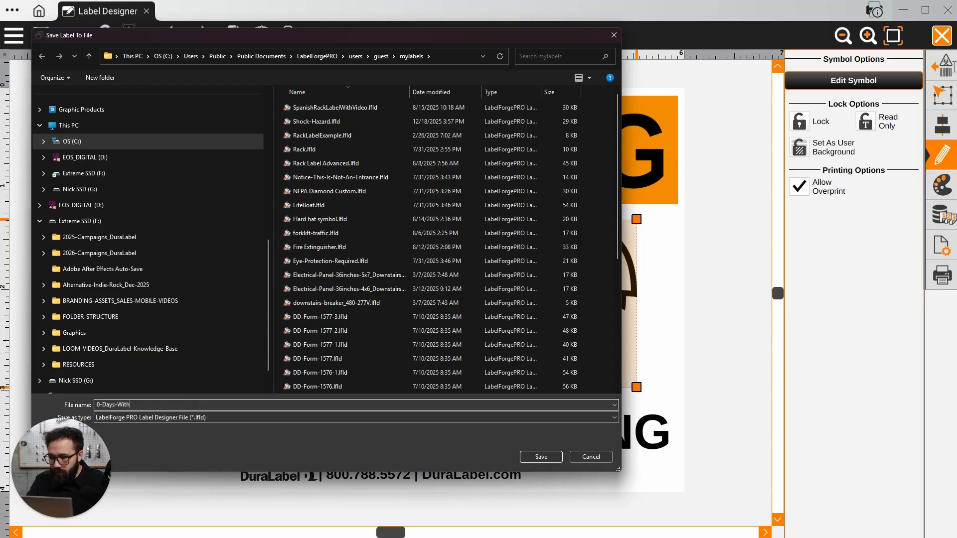
{"action": "type", "text": "0-Days-Without-Cryi"}
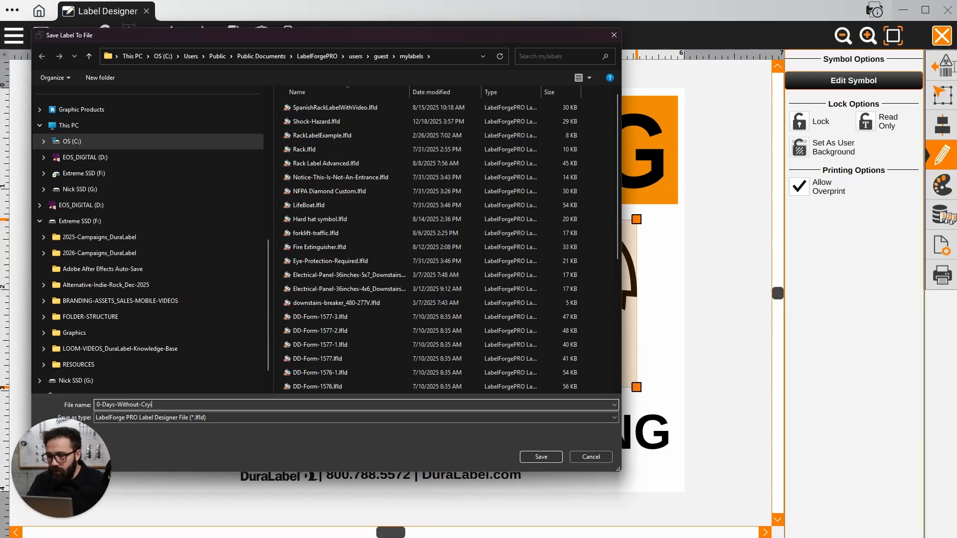
{"action": "type", "text": "ng"}
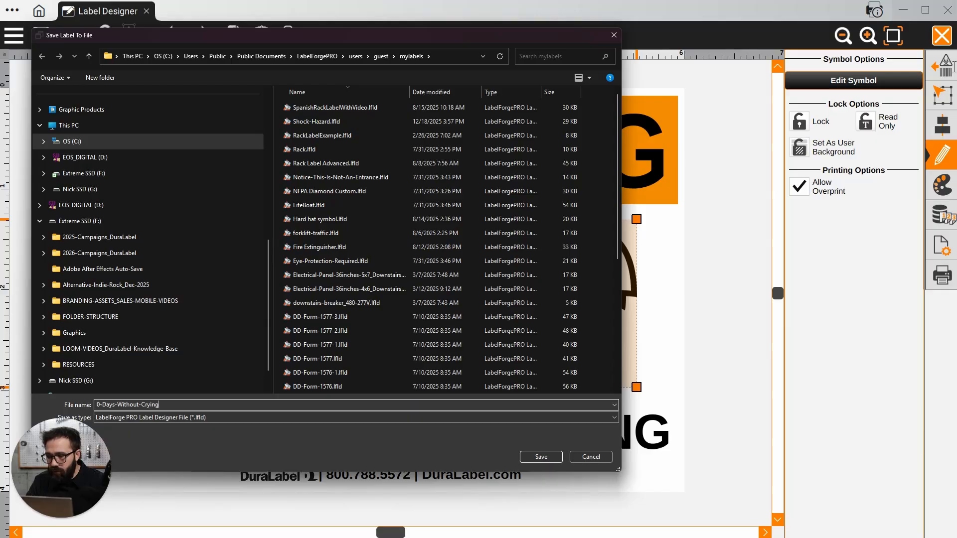
{"action": "left_click", "coordinate": [532, 455]}
{"action": "left_click", "coordinate": [261, 74]}
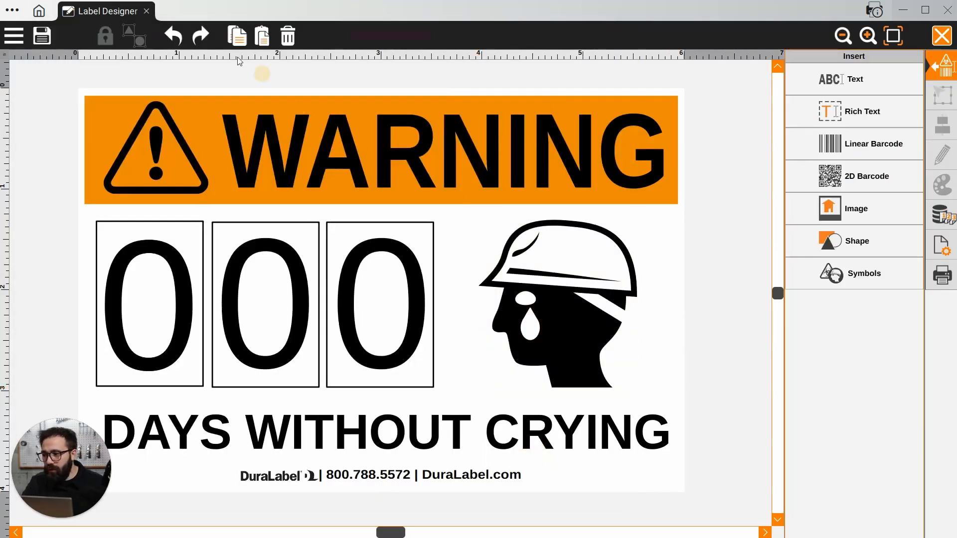
Open the 0-Days-Without-Crying.lfld label from the local files on the home screen
{"action": "left_click", "coordinate": [39, 10]}
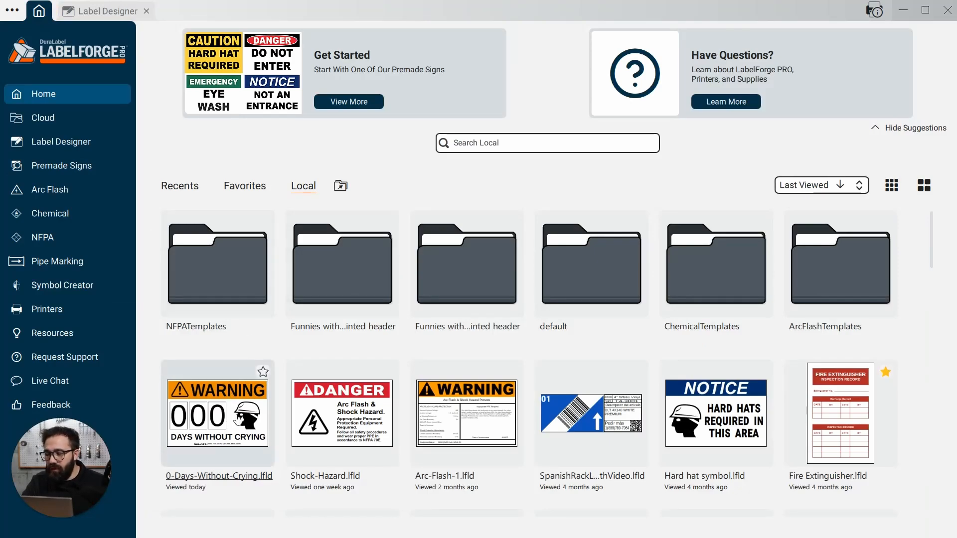
{"action": "left_click", "coordinate": [237, 417]}
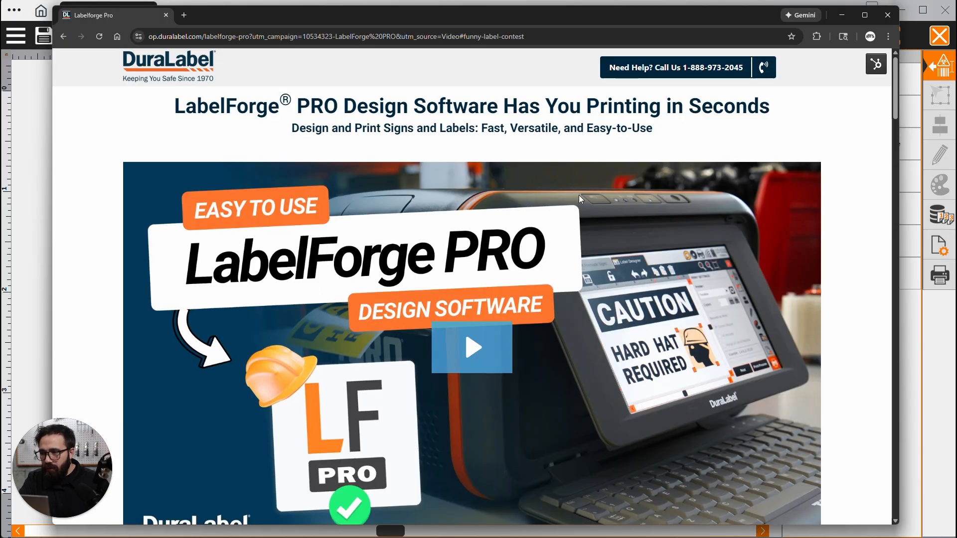
On the LabelForge PRO web page in the browser, find the Funny Label Contest and open its submission form
{"action": "scroll", "coordinate": [570, 195], "scroll_direction": "down", "scroll_amount": 15}
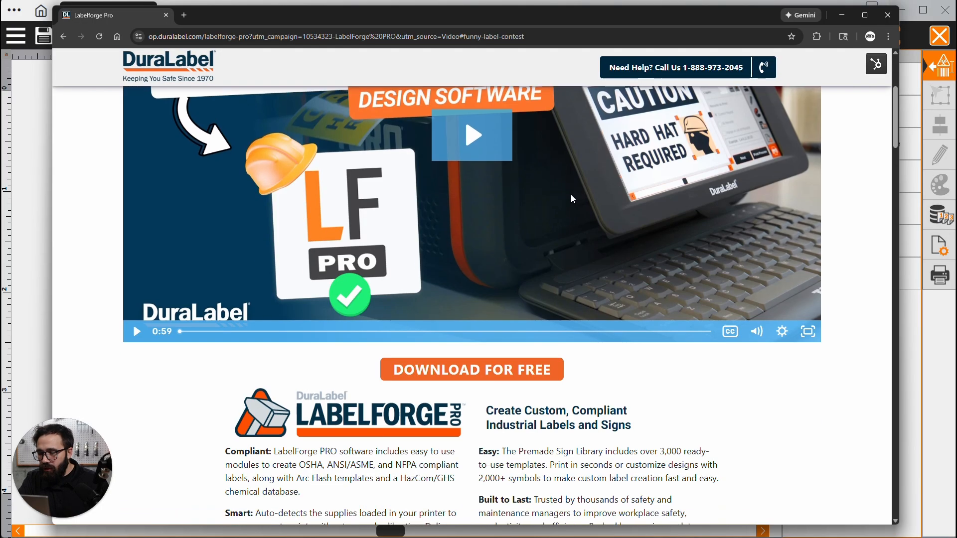
{"action": "scroll", "coordinate": [571, 197], "scroll_direction": "down", "scroll_amount": 3}
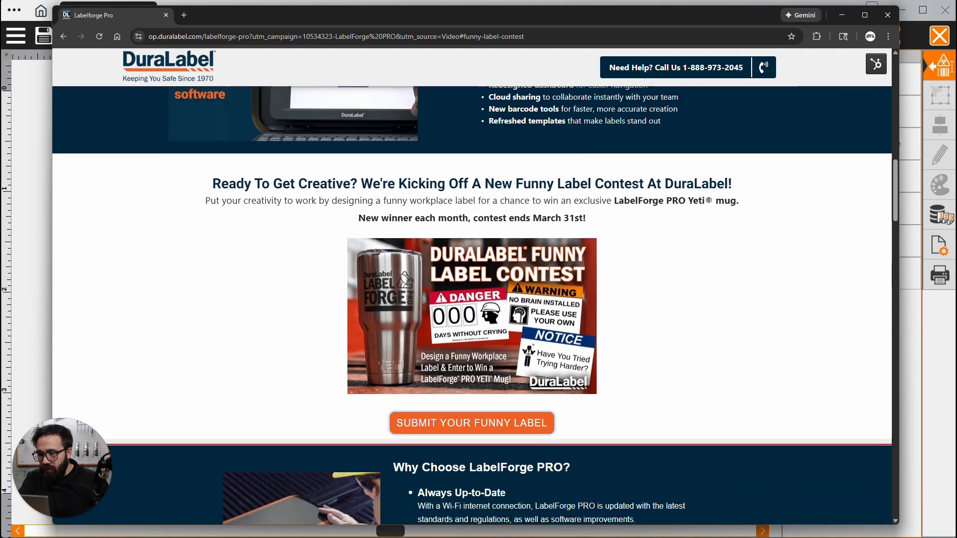
{"action": "left_click", "coordinate": [499, 413]}
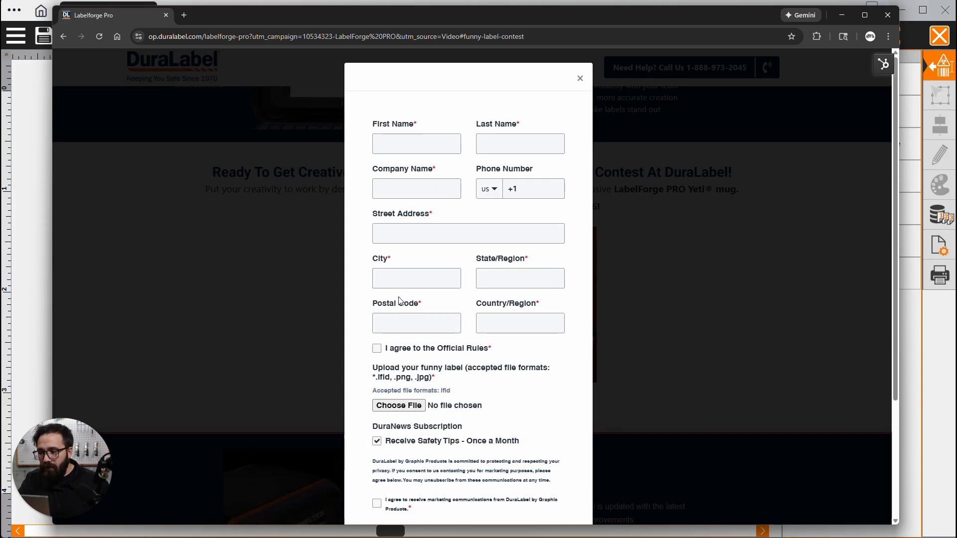
Agree to the Official Rules and upload the zero-day crying label's .lfld file to the contest form
{"action": "left_click", "coordinate": [377, 348]}
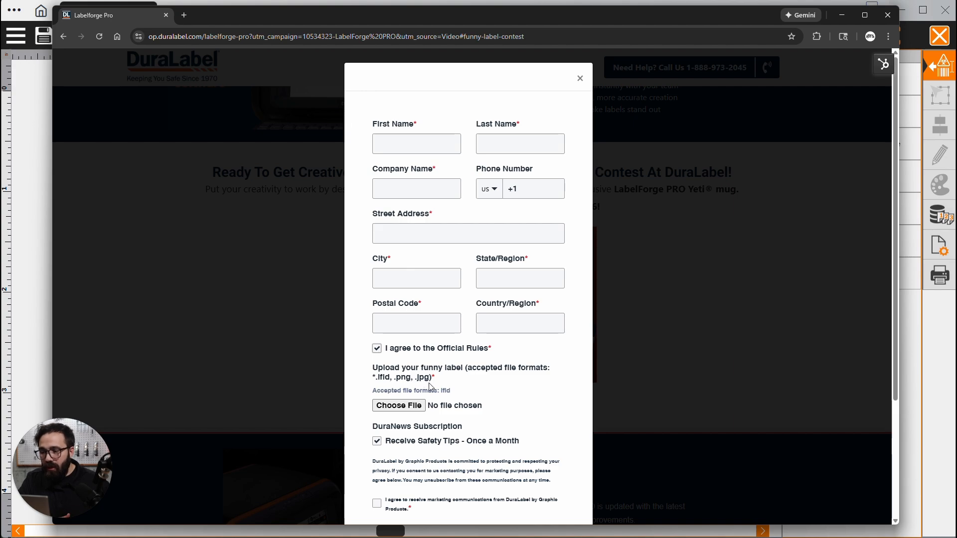
{"action": "left_click", "coordinate": [395, 407]}
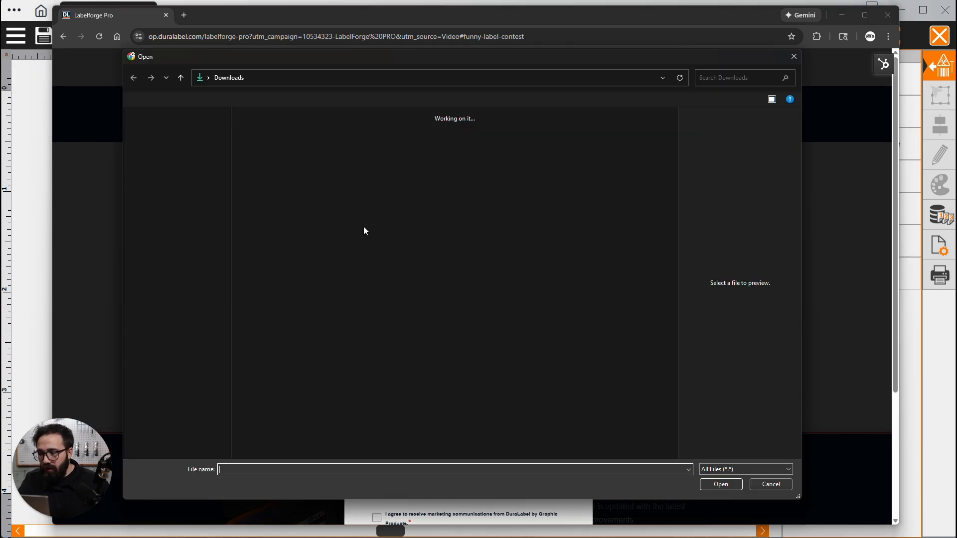
{"action": "left_click", "coordinate": [269, 159]}
{"action": "double_click", "coordinate": [269, 158]}
Agree to receive marketing communications from DuraLabel and submit the contest entry
{"action": "scroll", "coordinate": [402, 296], "scroll_direction": "down", "scroll_amount": 4}
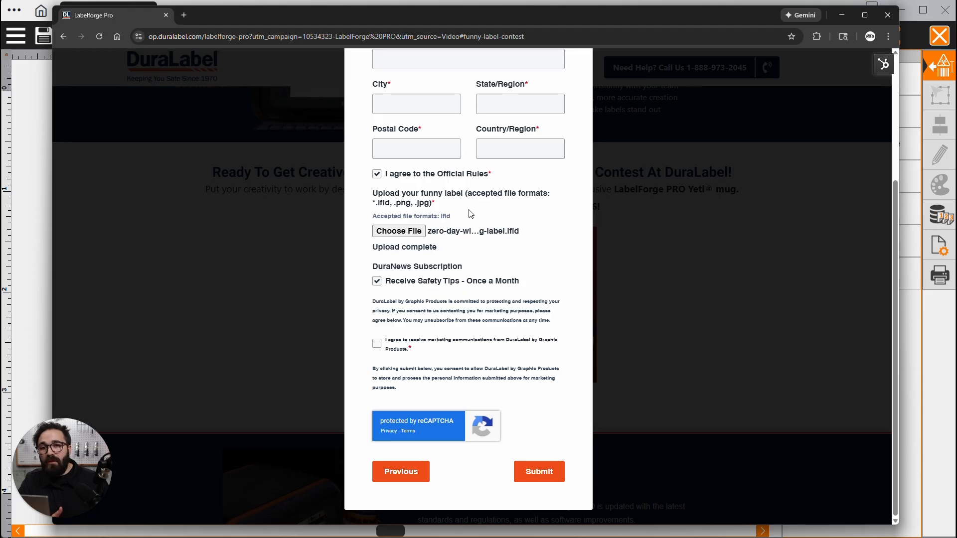
{"action": "left_click", "coordinate": [378, 344]}
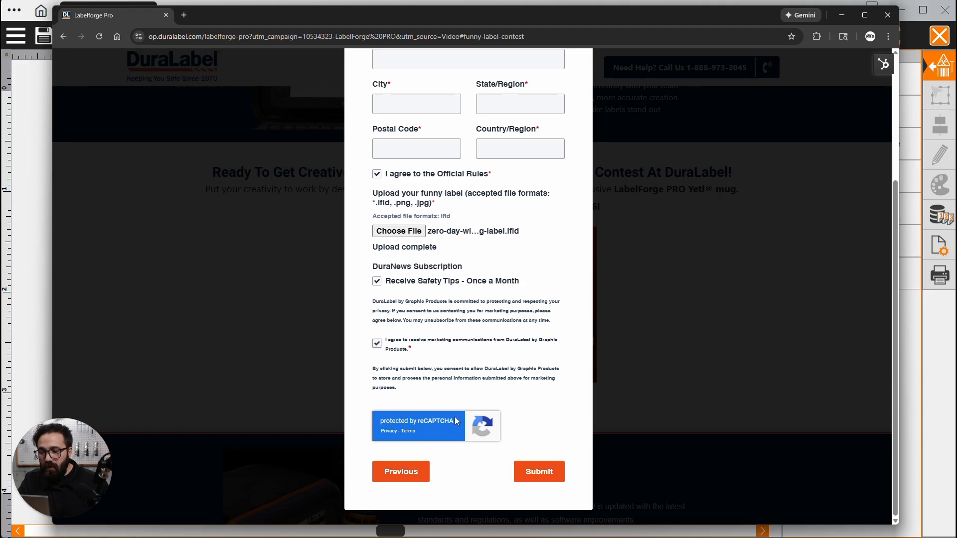
{"action": "left_click", "coordinate": [539, 471]}
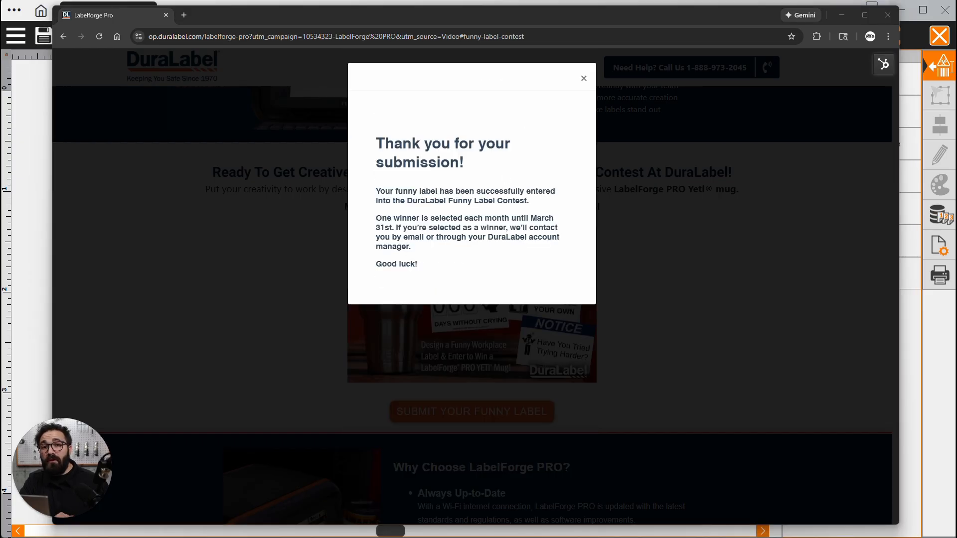